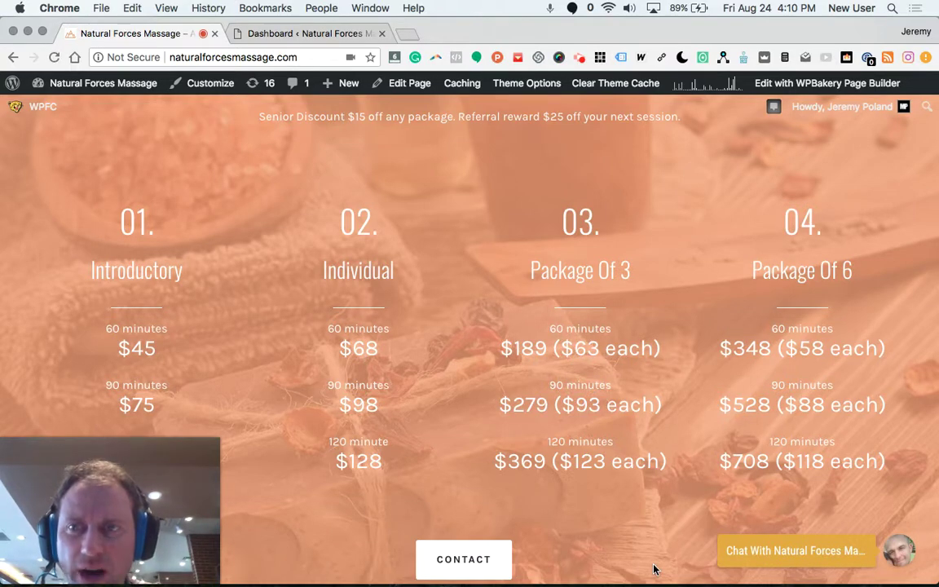
- Review the top of the live home page, briefly checking the admin dashboard
{"action": "scroll", "coordinate": [470, 316], "scroll_direction": "up", "scroll_amount": 5}
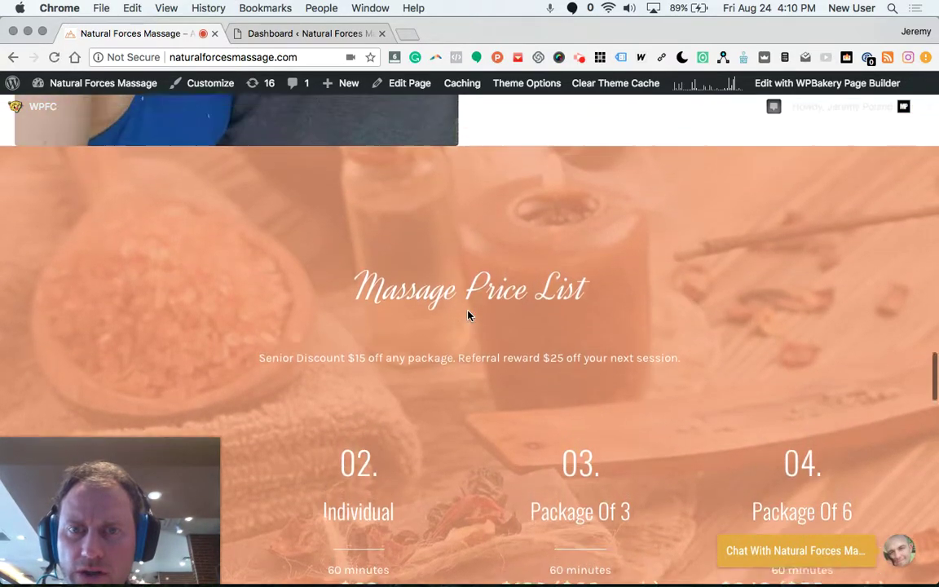
{"action": "scroll", "coordinate": [469, 315], "scroll_direction": "up", "scroll_amount": 15}
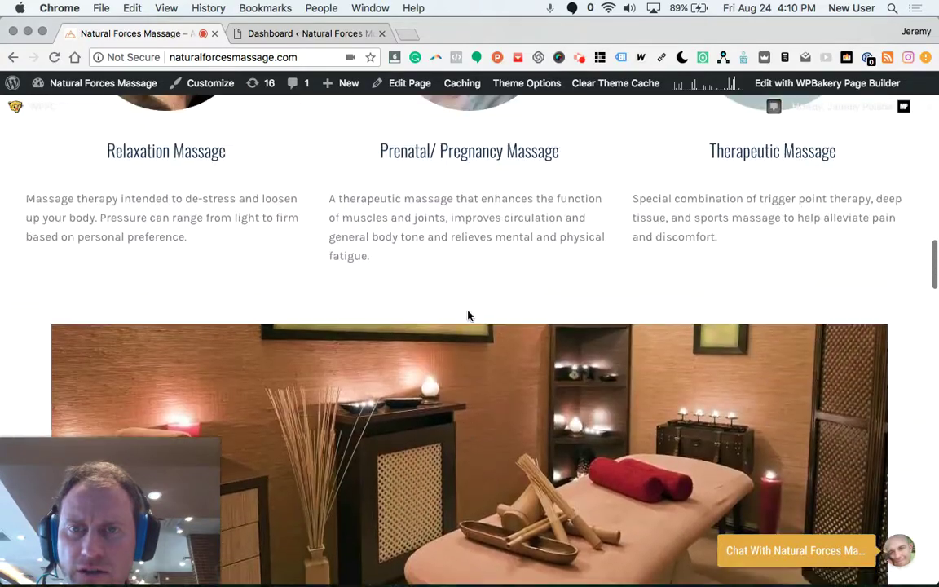
{"action": "scroll", "coordinate": [469, 316], "scroll_direction": "up", "scroll_amount": 15}
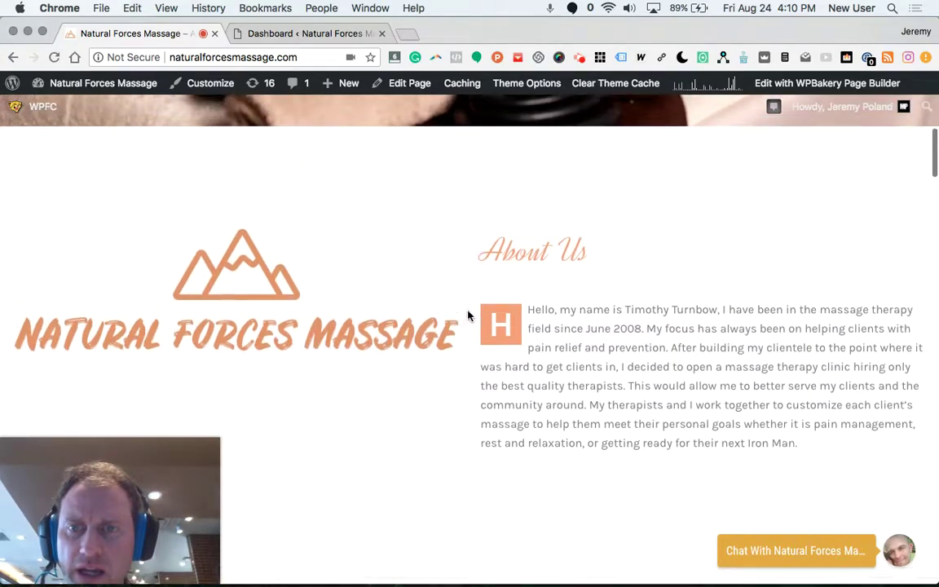
{"action": "scroll", "coordinate": [469, 316], "scroll_direction": "up", "scroll_amount": 10}
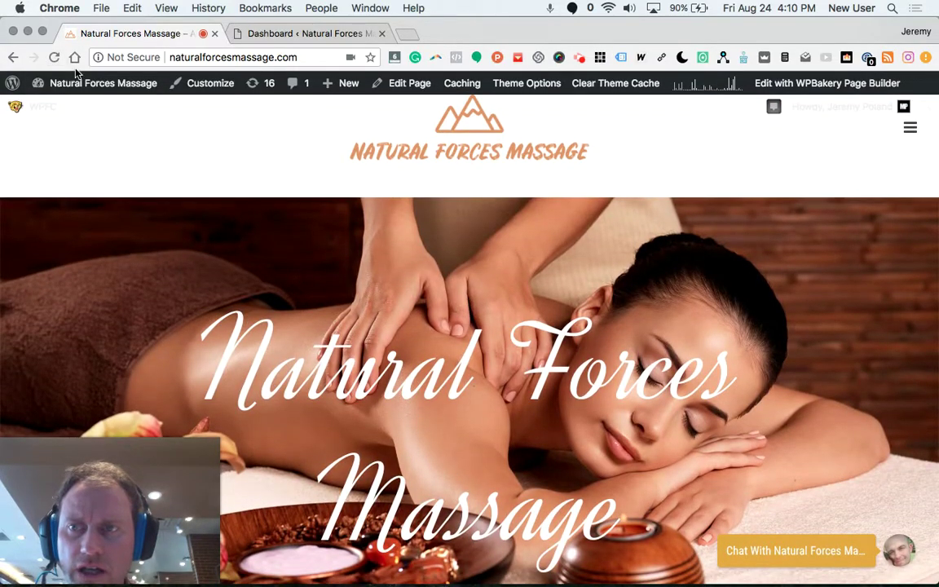
{"action": "mouse_move", "coordinate": [93, 87]}
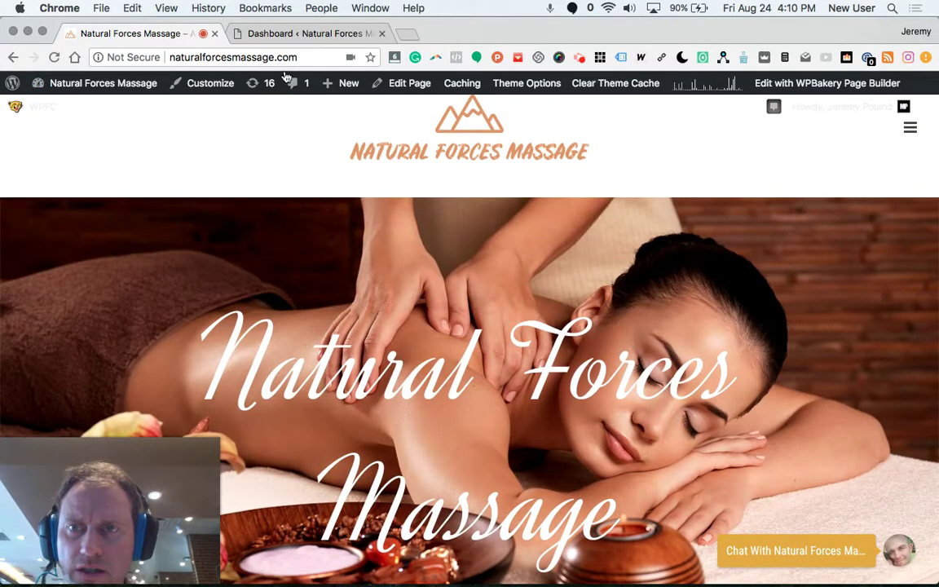
{"action": "left_click", "coordinate": [254, 31]}
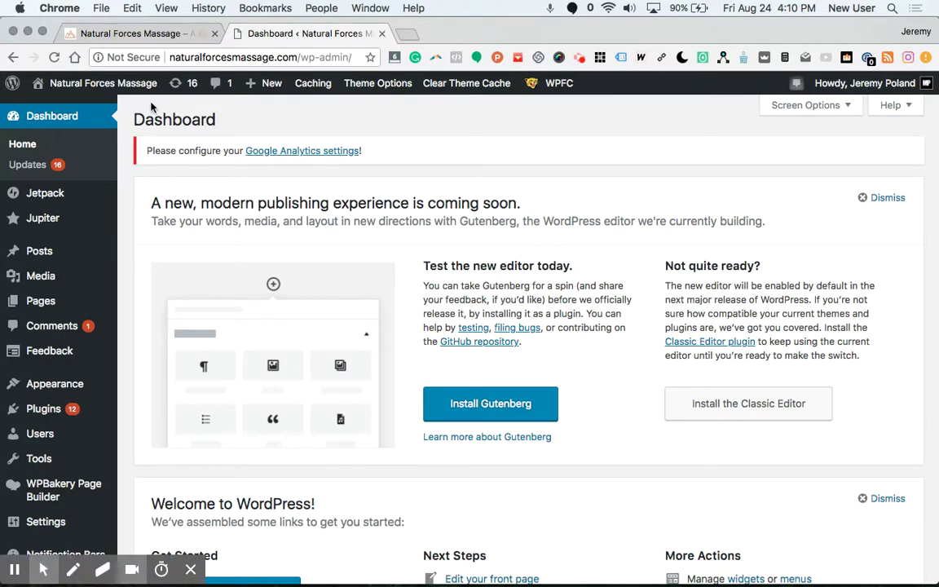
{"action": "mouse_move", "coordinate": [126, 96]}
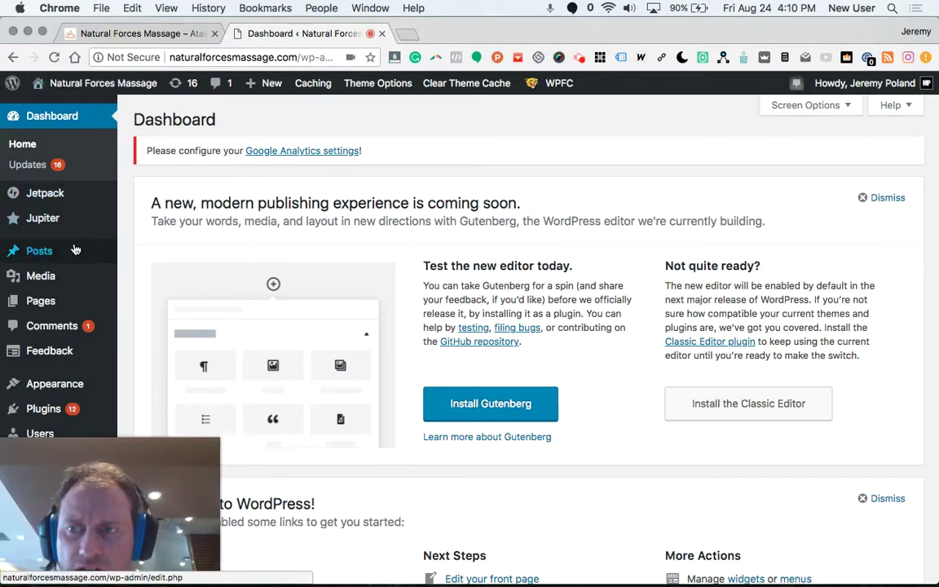
{"action": "left_click", "coordinate": [138, 34]}
- Scroll through the live home page to review its content
{"action": "scroll", "coordinate": [473, 367], "scroll_direction": "down", "scroll_amount": 15}
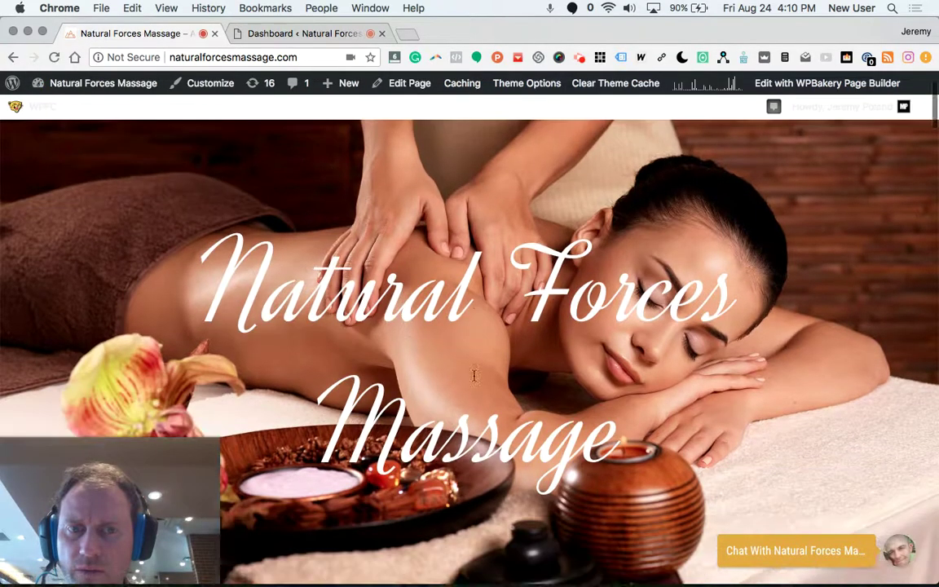
{"action": "scroll", "coordinate": [474, 380], "scroll_direction": "down", "scroll_amount": 4}
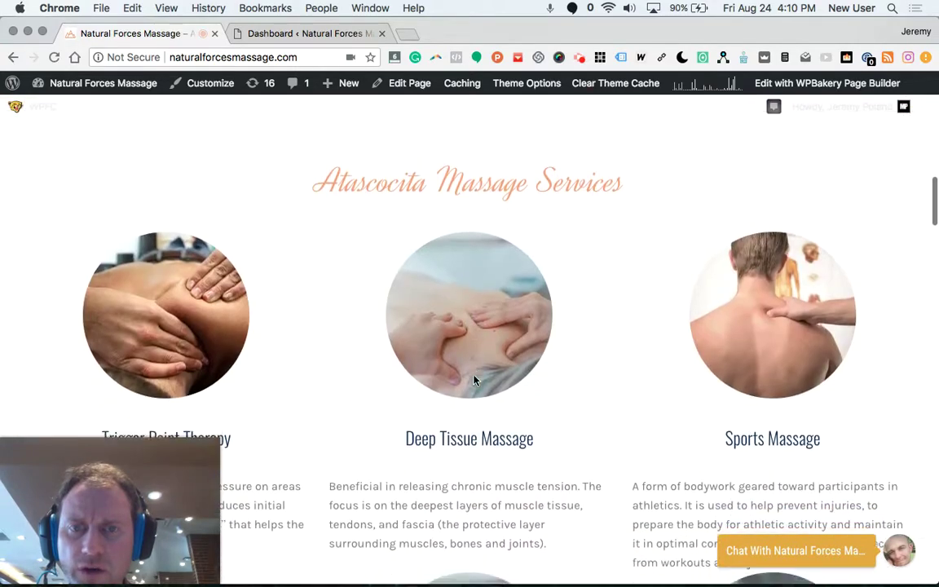
{"action": "scroll", "coordinate": [474, 381], "scroll_direction": "up", "scroll_amount": 3}
{"action": "scroll", "coordinate": [474, 381], "scroll_direction": "down", "scroll_amount": 2}
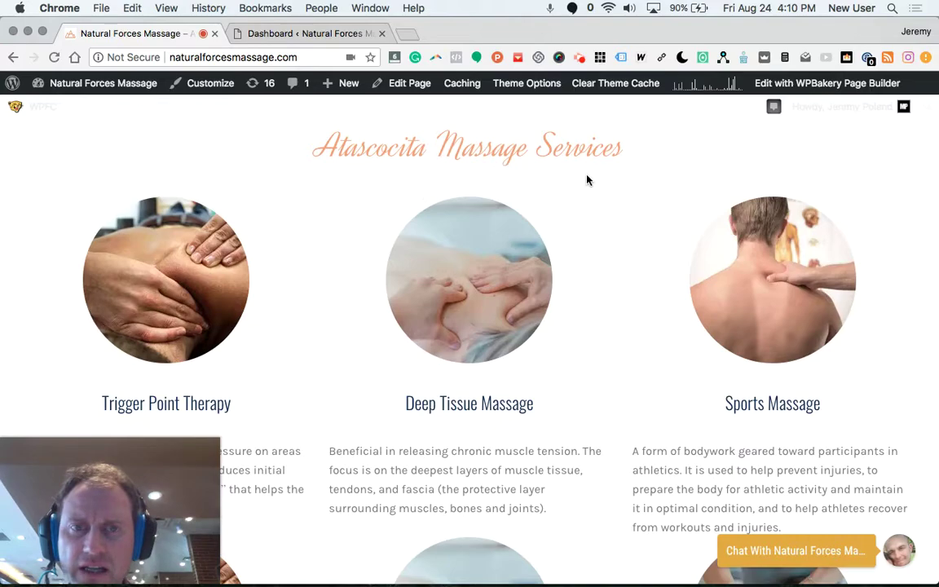
{"action": "scroll", "coordinate": [405, 373], "scroll_direction": "down", "scroll_amount": 5}
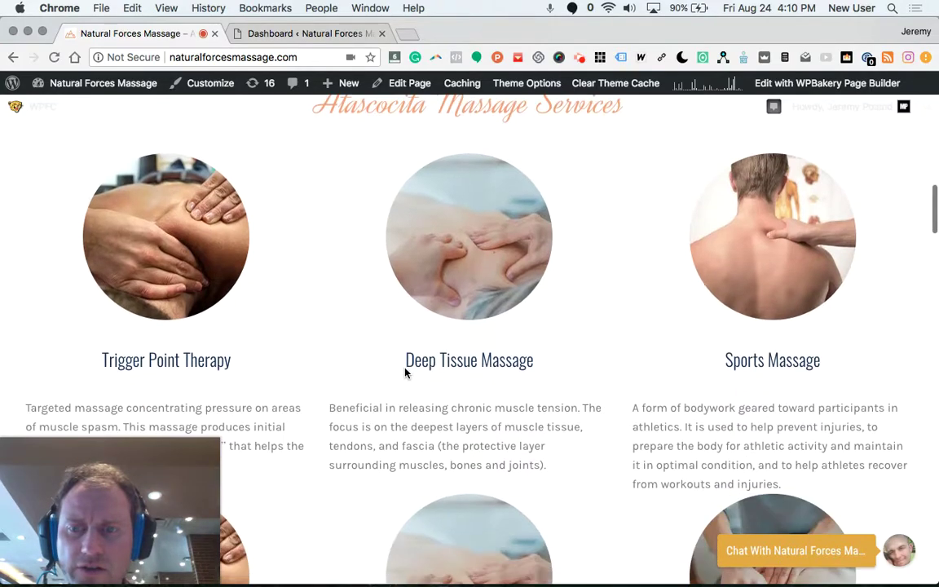
{"action": "scroll", "coordinate": [405, 373], "scroll_direction": "down", "scroll_amount": 5}
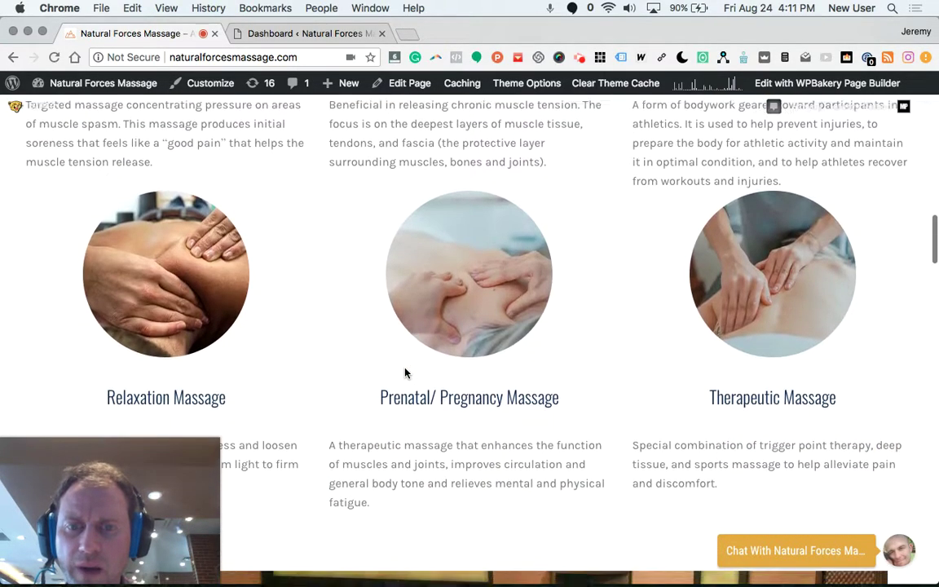
{"action": "scroll", "coordinate": [310, 432], "scroll_direction": "down", "scroll_amount": 1}
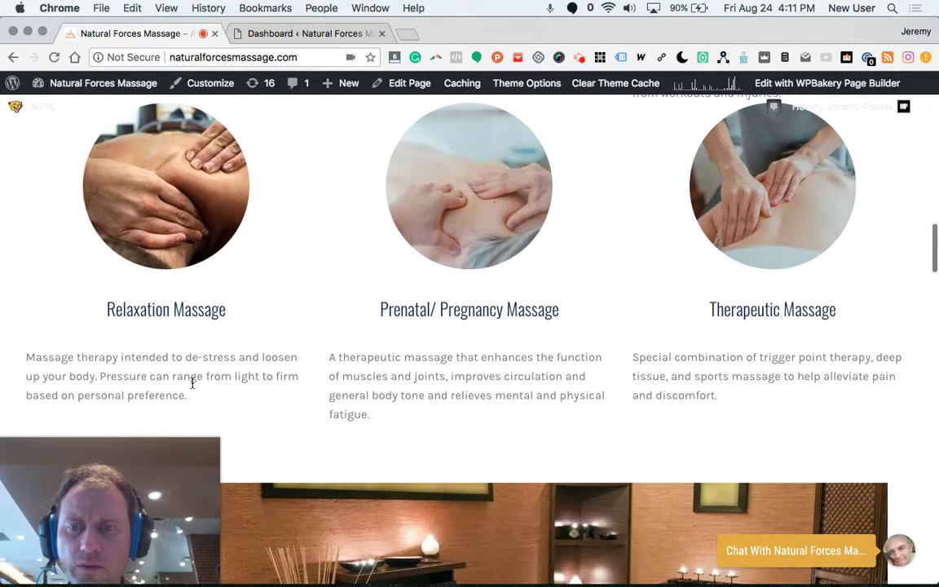
{"action": "scroll", "coordinate": [159, 327], "scroll_direction": "down", "scroll_amount": 2}
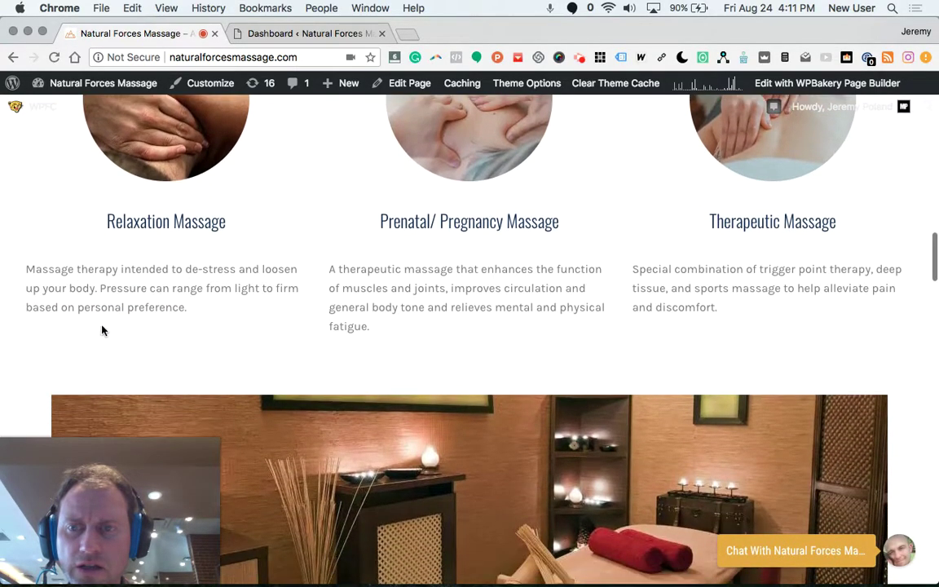
{"action": "scroll", "coordinate": [249, 259], "scroll_direction": "down", "scroll_amount": 10}
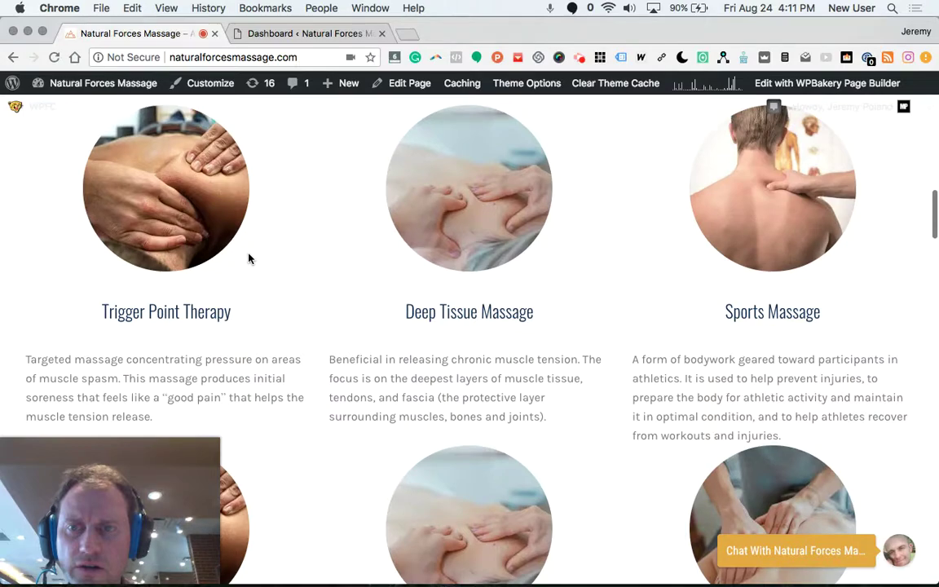
{"action": "scroll", "coordinate": [616, 289], "scroll_direction": "down", "scroll_amount": 5}
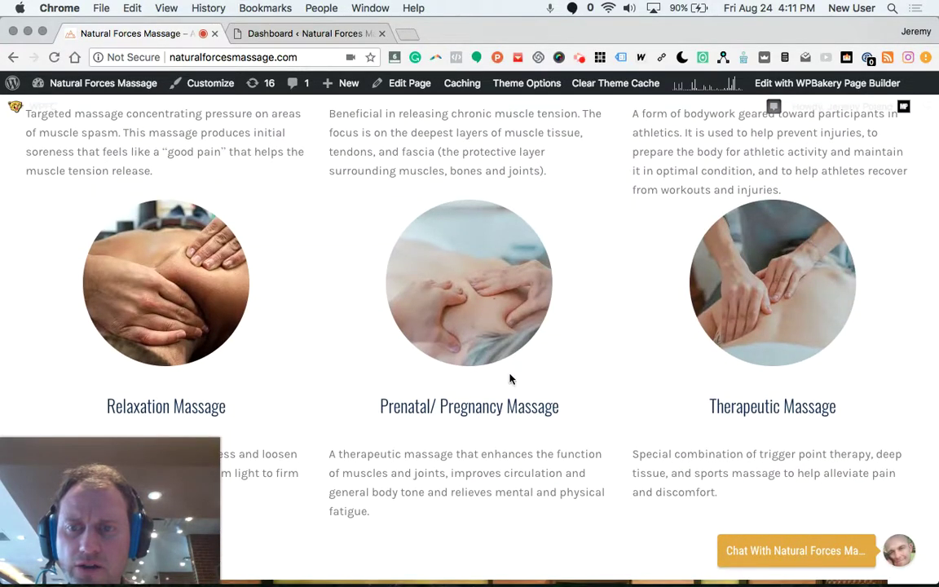
{"action": "scroll", "coordinate": [509, 378], "scroll_direction": "up", "scroll_amount": 5}
{"action": "scroll", "coordinate": [509, 378], "scroll_direction": "down", "scroll_amount": 4}
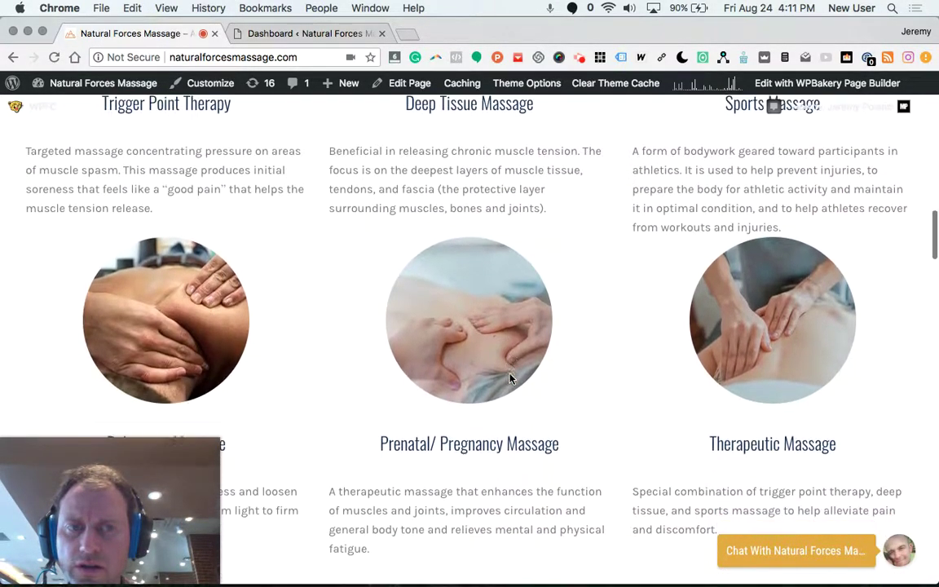
{"action": "scroll", "coordinate": [509, 378], "scroll_direction": "down", "scroll_amount": 1}
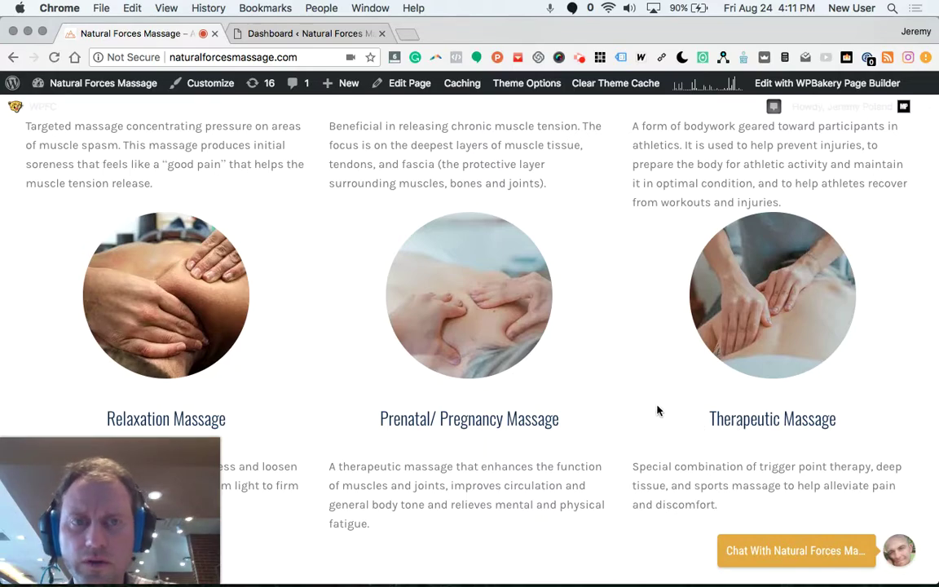
{"action": "scroll", "coordinate": [659, 410], "scroll_direction": "down", "scroll_amount": 2}
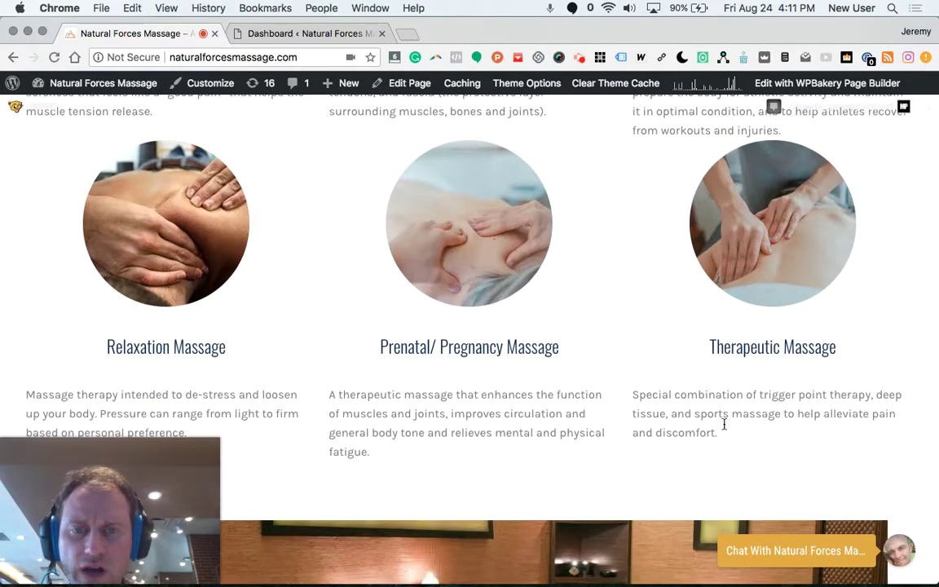
{"action": "scroll", "coordinate": [570, 359], "scroll_direction": "up", "scroll_amount": 5}
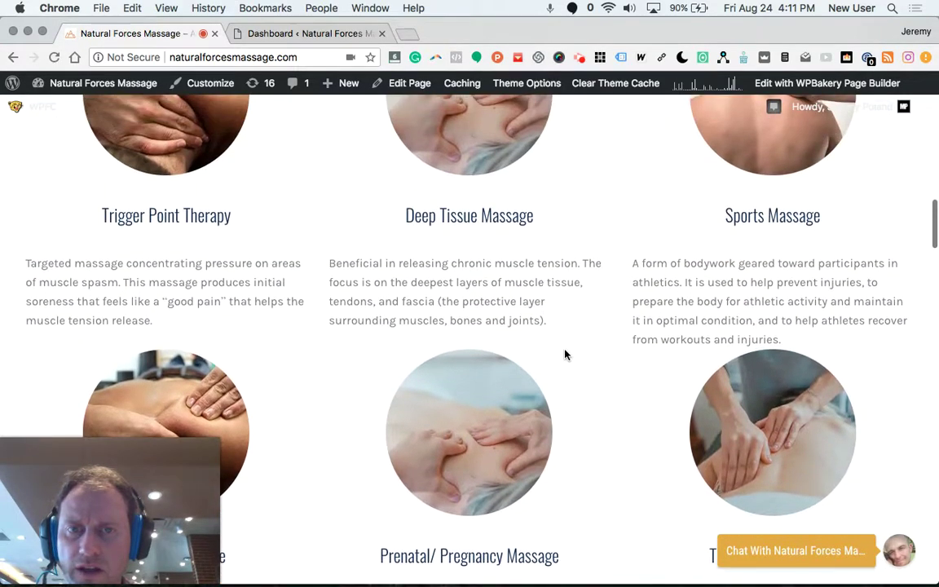
{"action": "scroll", "coordinate": [603, 375], "scroll_direction": "down", "scroll_amount": 4}
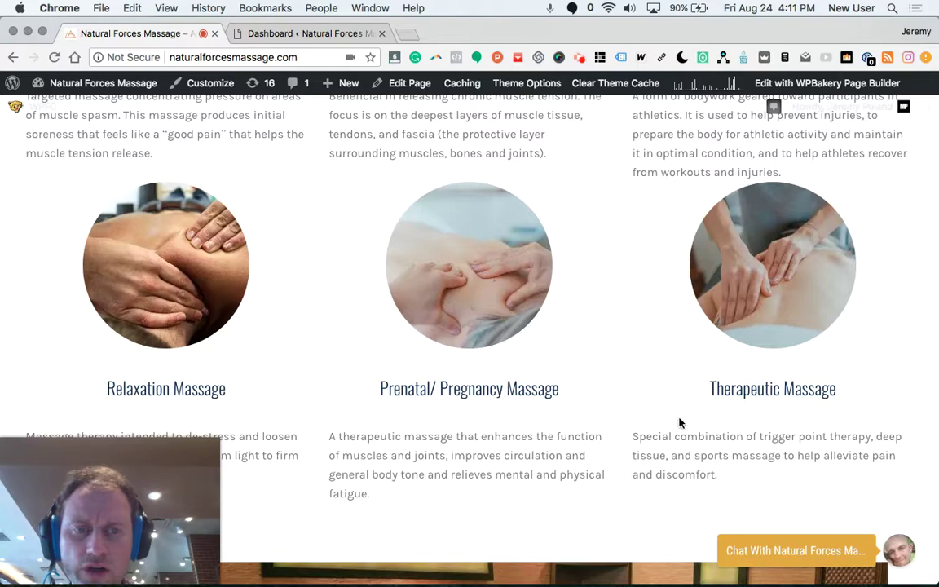
- From the Dashboard, go to All Pages and open the Home page editor in a new tab
{"action": "left_click", "coordinate": [314, 33]}
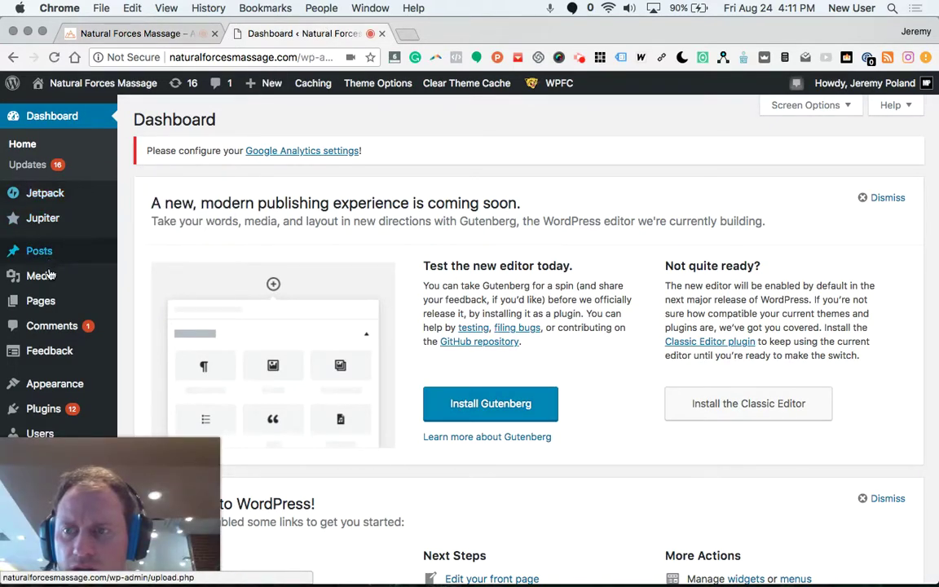
{"action": "mouse_move", "coordinate": [112, 314]}
{"action": "left_click", "coordinate": [140, 308]}
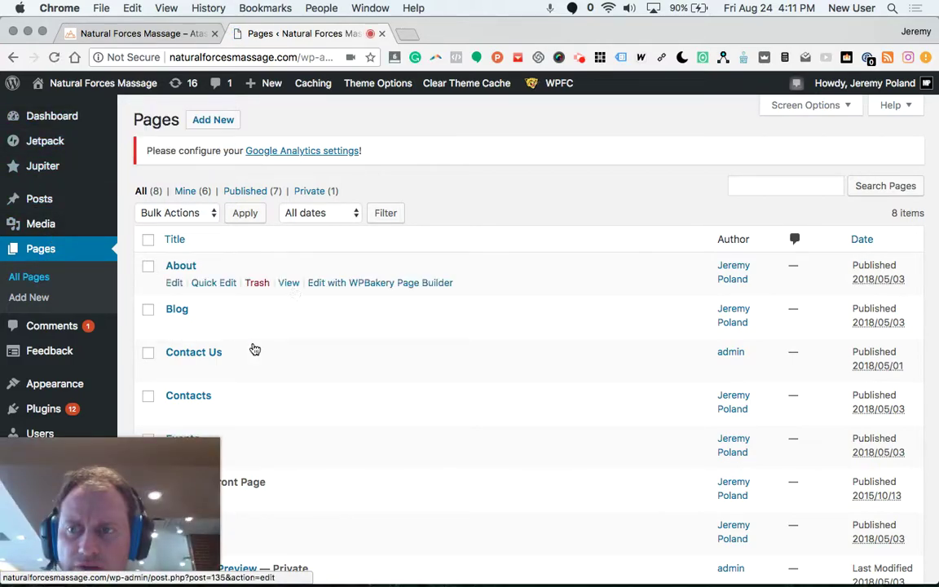
{"action": "scroll", "coordinate": [293, 379], "scroll_direction": "down", "scroll_amount": 5}
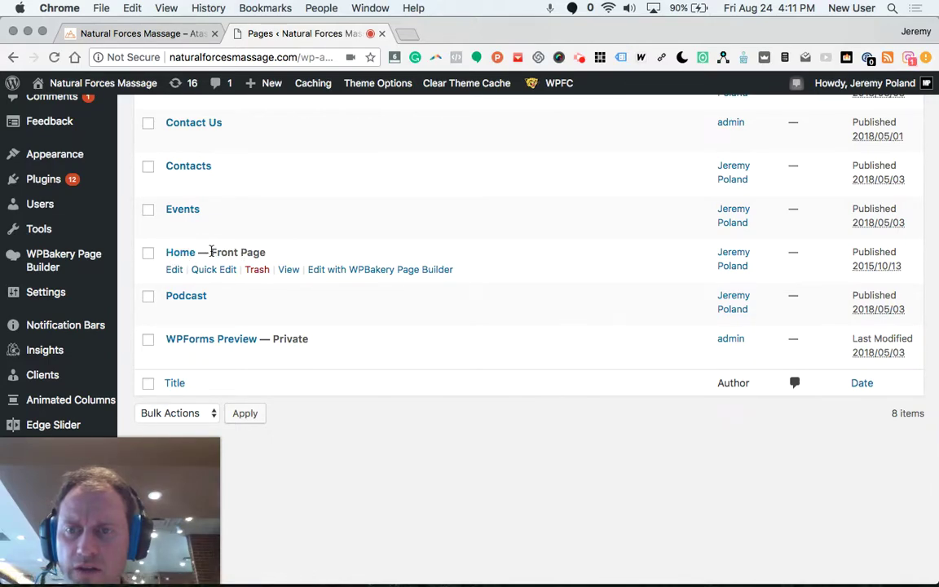
{"action": "left_click_drag", "start_coordinate": [210, 252], "coordinate": [265, 252]}
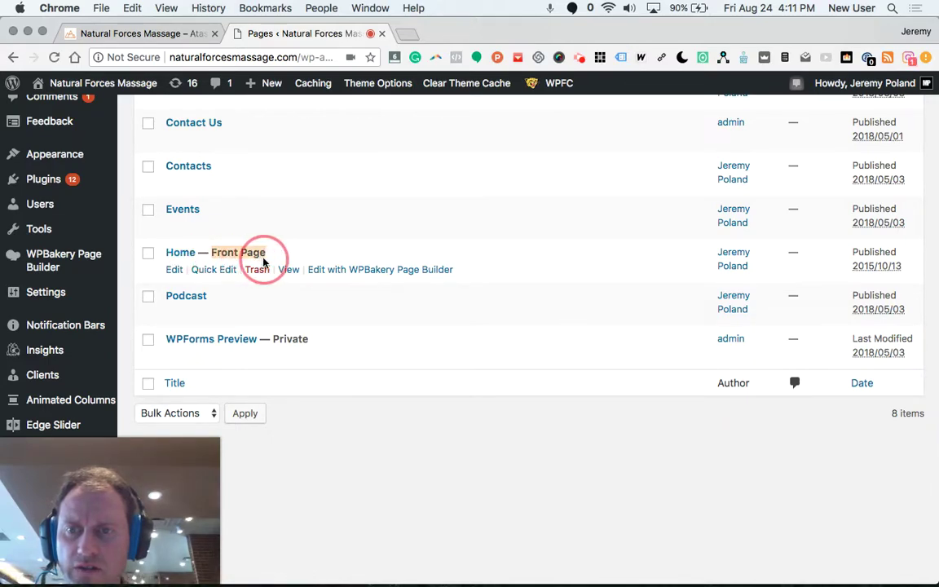
{"action": "right_click", "coordinate": [176, 275]}
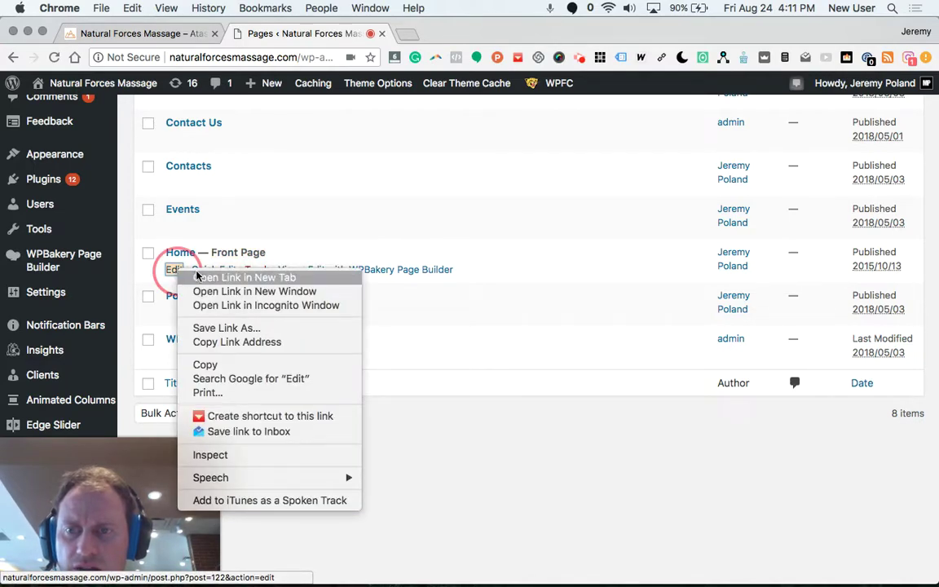
{"action": "left_click", "coordinate": [196, 217]}
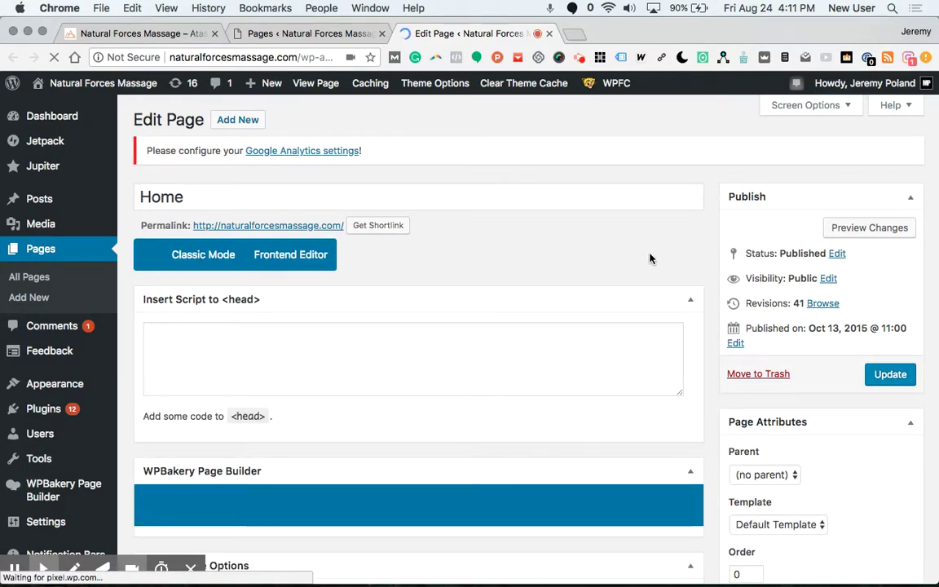
- Scroll the WPBakery layout to the 'Atascocita Massage Services' Fancy Title row, then compare with the live page
{"action": "scroll", "coordinate": [582, 285], "scroll_direction": "down", "scroll_amount": 3}
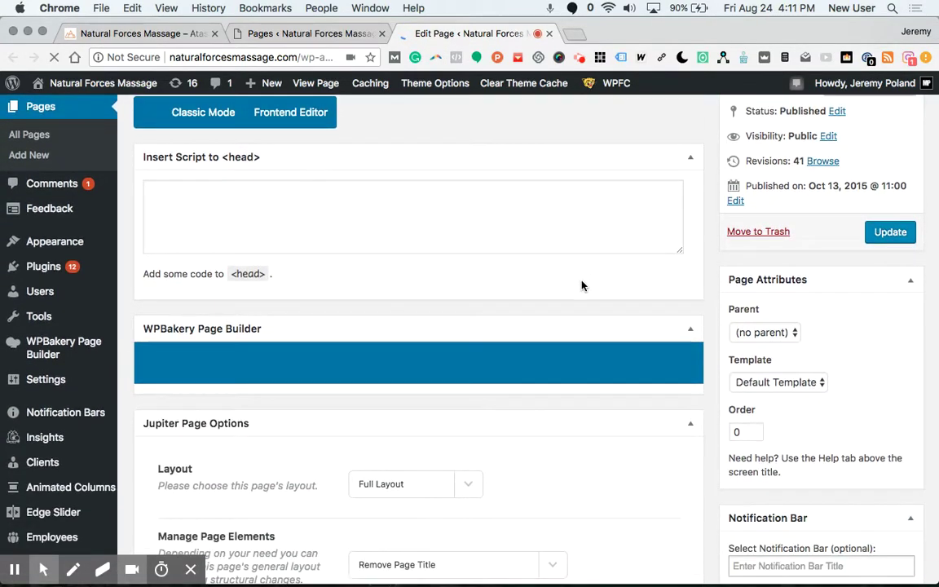
{"action": "scroll", "coordinate": [582, 285], "scroll_direction": "down", "scroll_amount": 4}
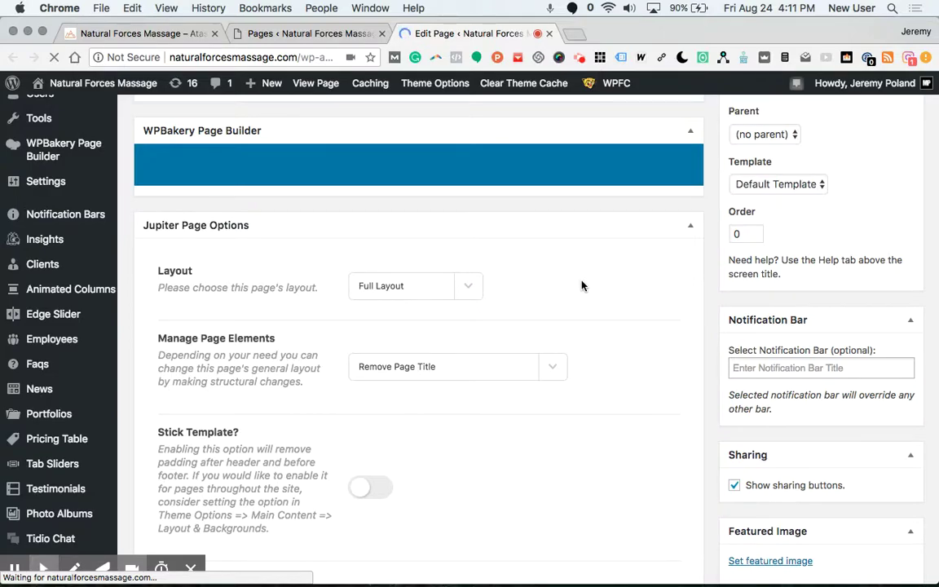
{"action": "scroll", "coordinate": [583, 286], "scroll_direction": "down", "scroll_amount": 3}
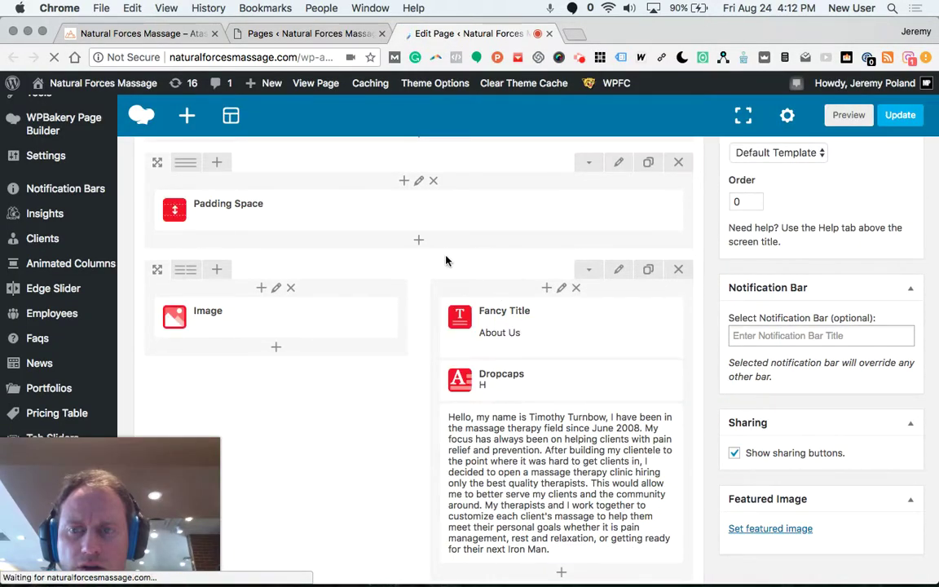
{"action": "scroll", "coordinate": [392, 269], "scroll_direction": "up", "scroll_amount": 6}
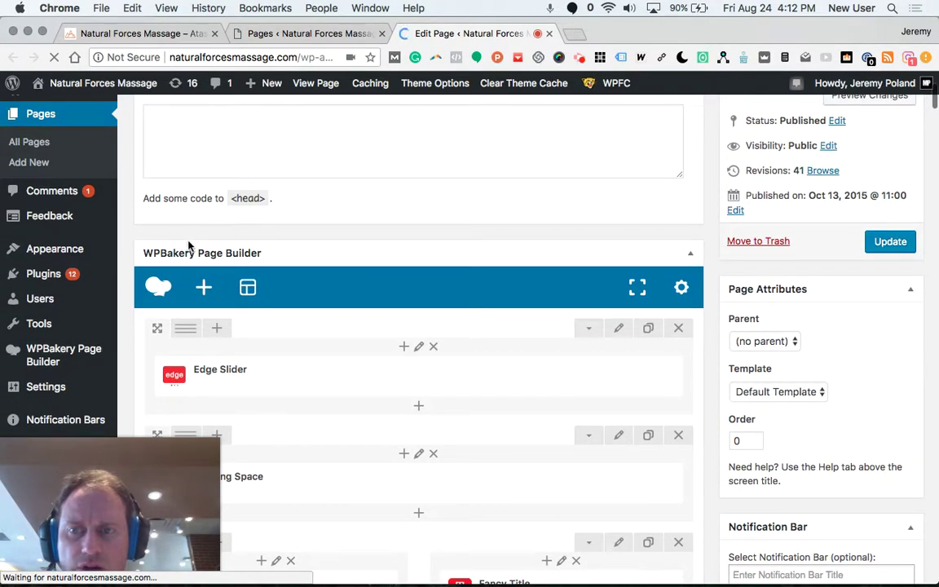
{"action": "scroll", "coordinate": [425, 419], "scroll_direction": "down", "scroll_amount": 3}
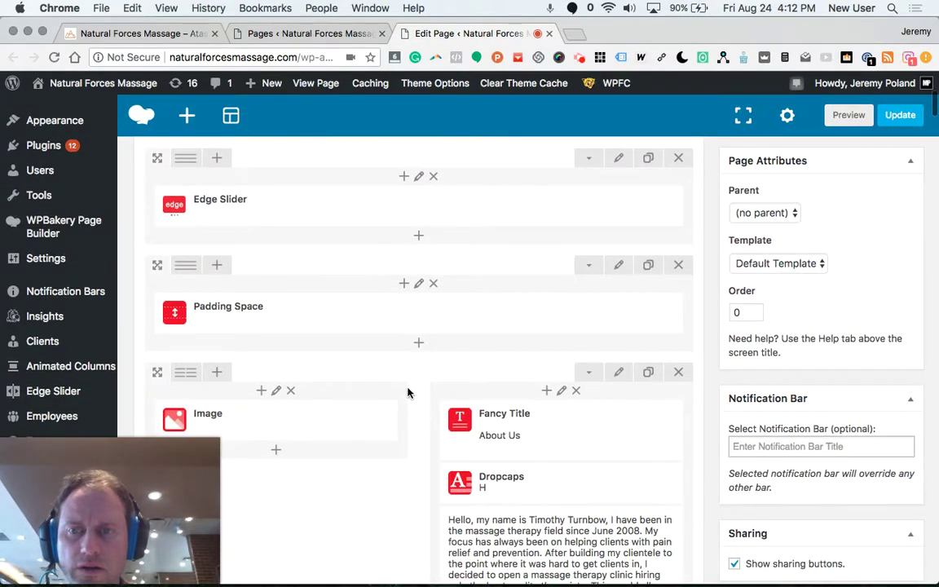
{"action": "scroll", "coordinate": [344, 260], "scroll_direction": "down", "scroll_amount": 3}
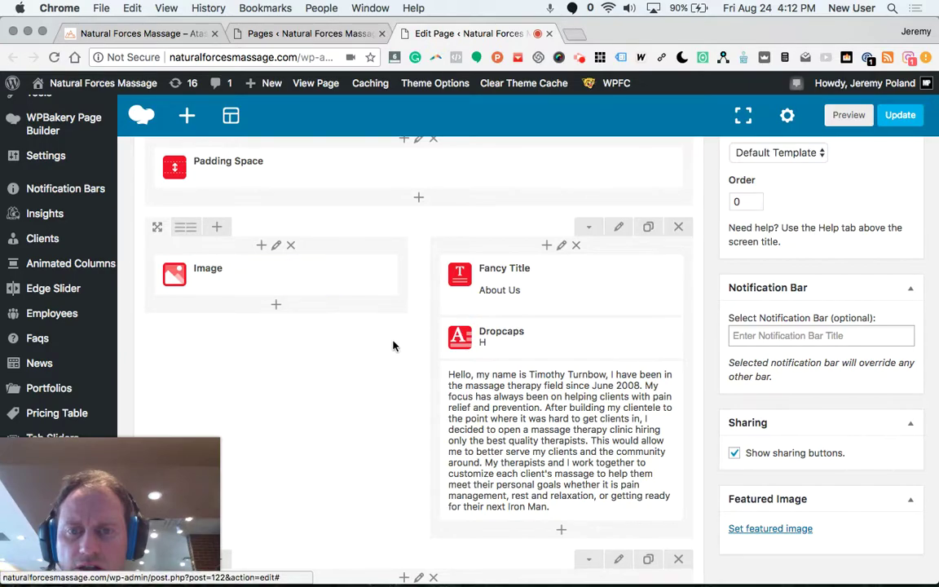
{"action": "scroll", "coordinate": [393, 347], "scroll_direction": "down", "scroll_amount": 2}
{"action": "scroll", "coordinate": [394, 346], "scroll_direction": "down", "scroll_amount": 6}
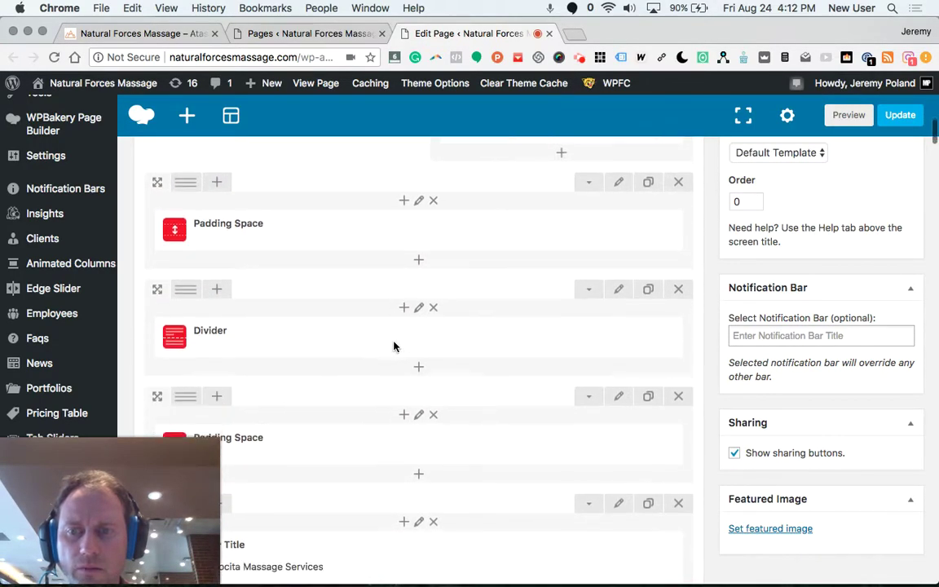
{"action": "scroll", "coordinate": [394, 346], "scroll_direction": "down", "scroll_amount": 5}
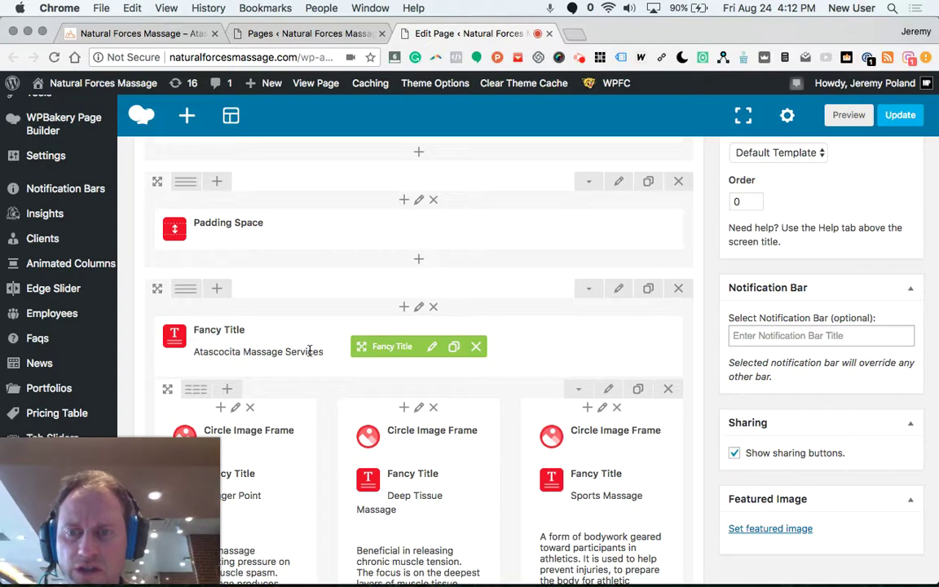
{"action": "left_click", "coordinate": [153, 31]}
- Find the Atascocita Massage Services heading on the live page, then scroll the builder to it
{"action": "scroll", "coordinate": [334, 303], "scroll_direction": "up", "scroll_amount": 7}
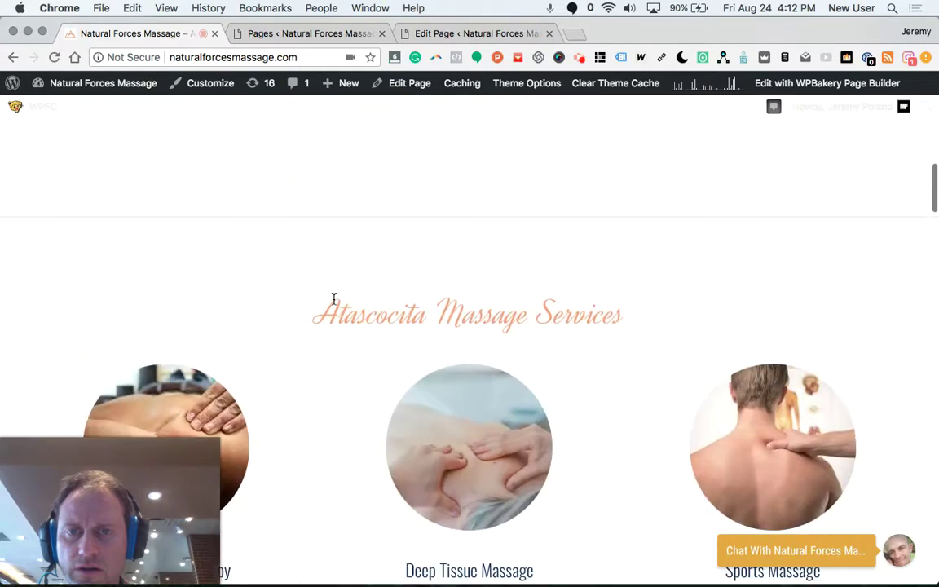
{"action": "left_click_drag", "start_coordinate": [313, 314], "coordinate": [645, 319]}
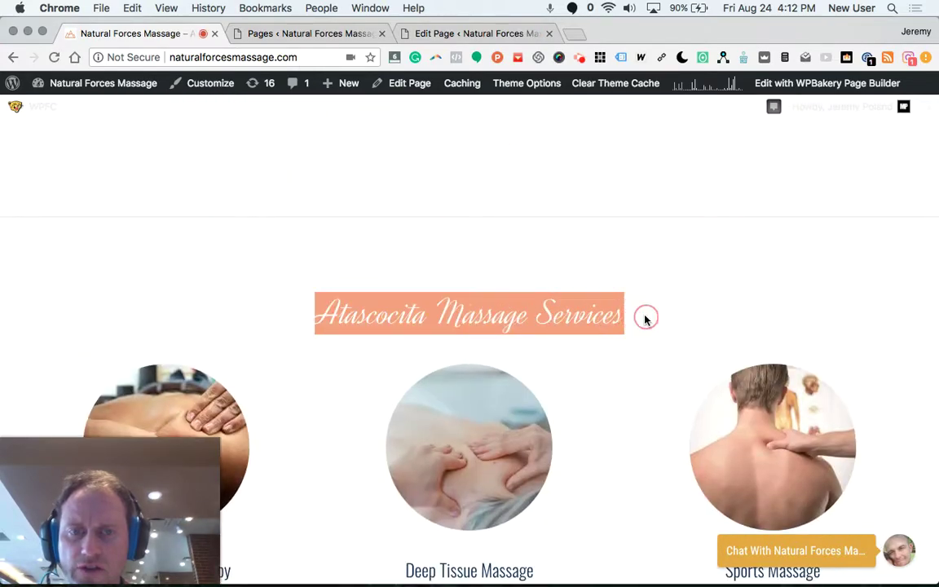
{"action": "left_click", "coordinate": [420, 34]}
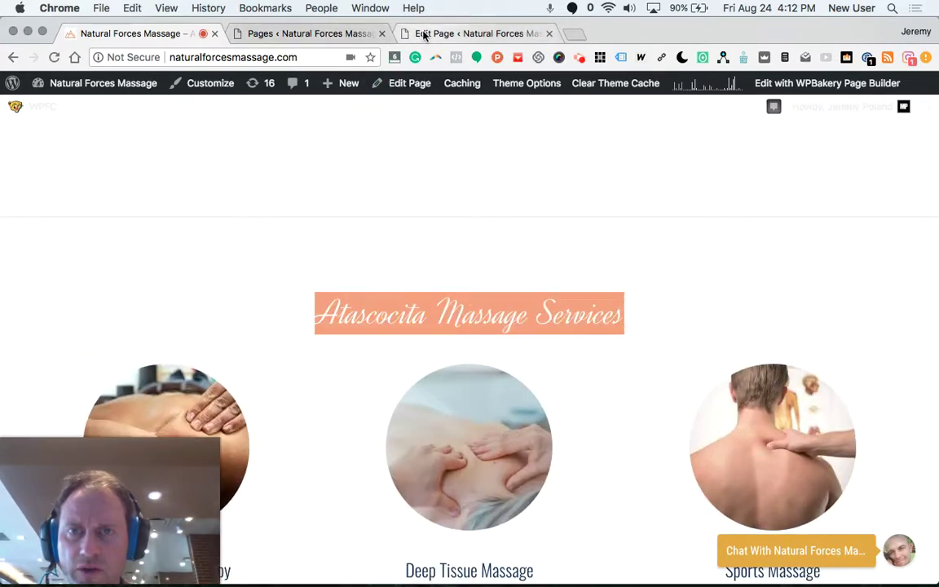
{"action": "scroll", "coordinate": [394, 270], "scroll_direction": "down", "scroll_amount": 5}
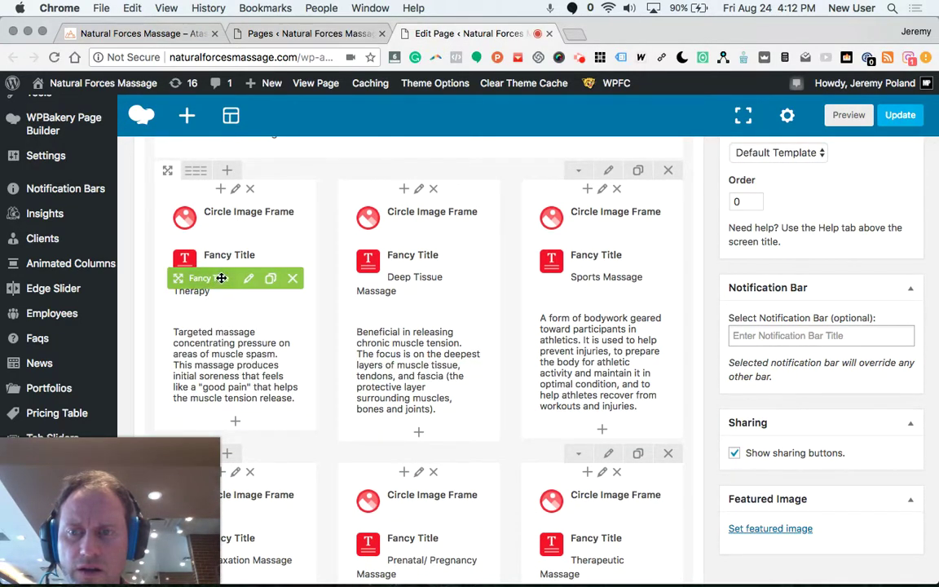
{"action": "scroll", "coordinate": [432, 311], "scroll_direction": "down", "scroll_amount": 4}
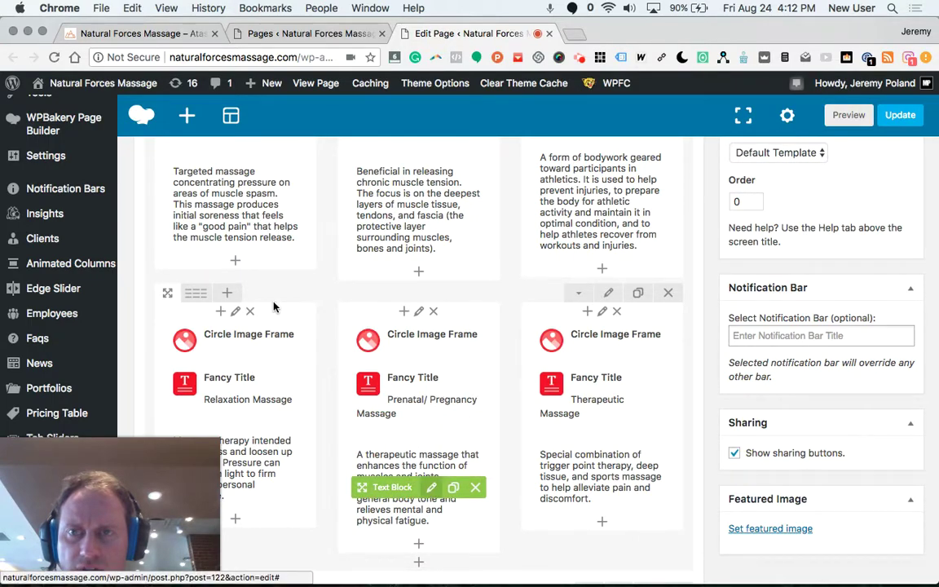
- Check the live services section, then open the Prenatal/ Pregnancy Massage Text Block settings
{"action": "left_click", "coordinate": [130, 33]}
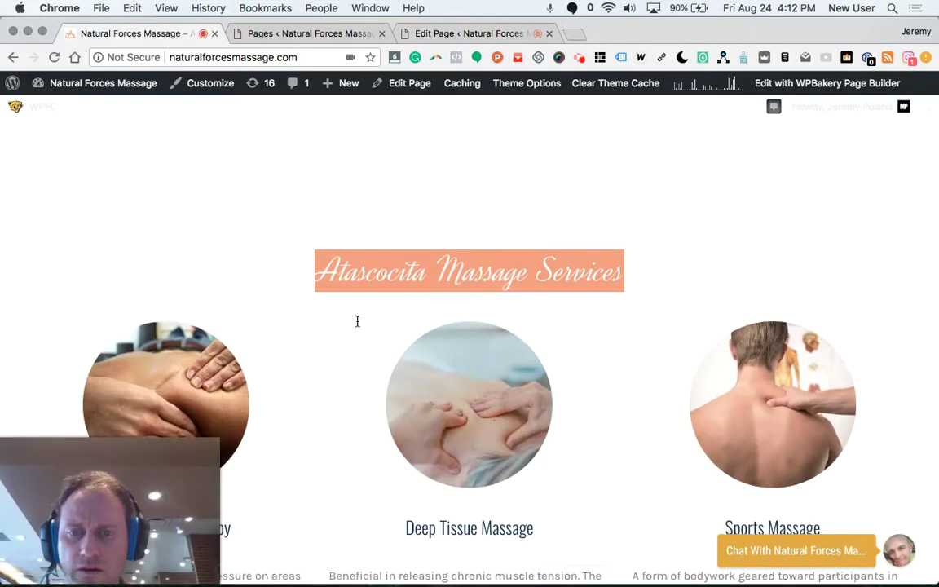
{"action": "scroll", "coordinate": [486, 285], "scroll_direction": "down", "scroll_amount": 3}
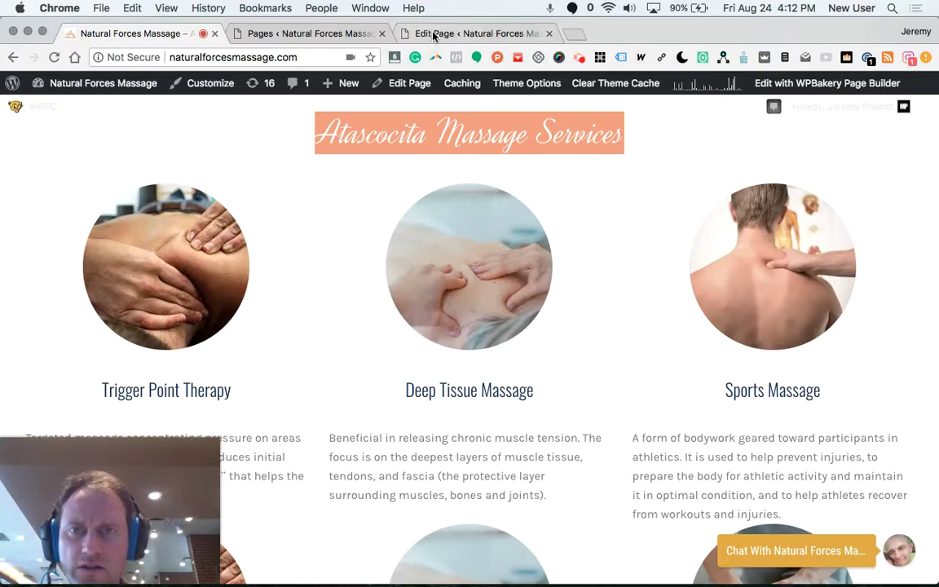
{"action": "left_click", "coordinate": [407, 34]}
{"action": "scroll", "coordinate": [447, 383], "scroll_direction": "down", "scroll_amount": 3}
{"action": "scroll", "coordinate": [447, 383], "scroll_direction": "up", "scroll_amount": 1}
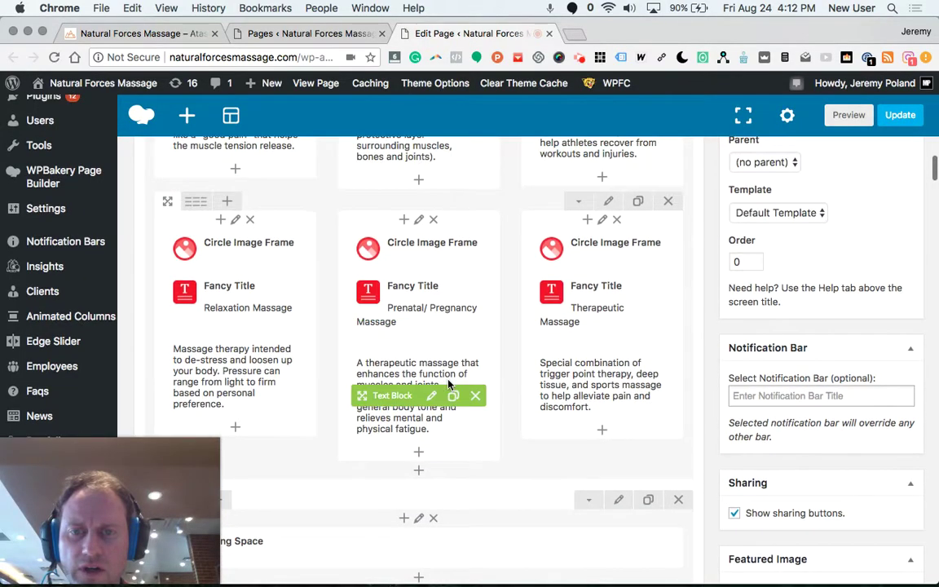
{"action": "left_click", "coordinate": [432, 397]}
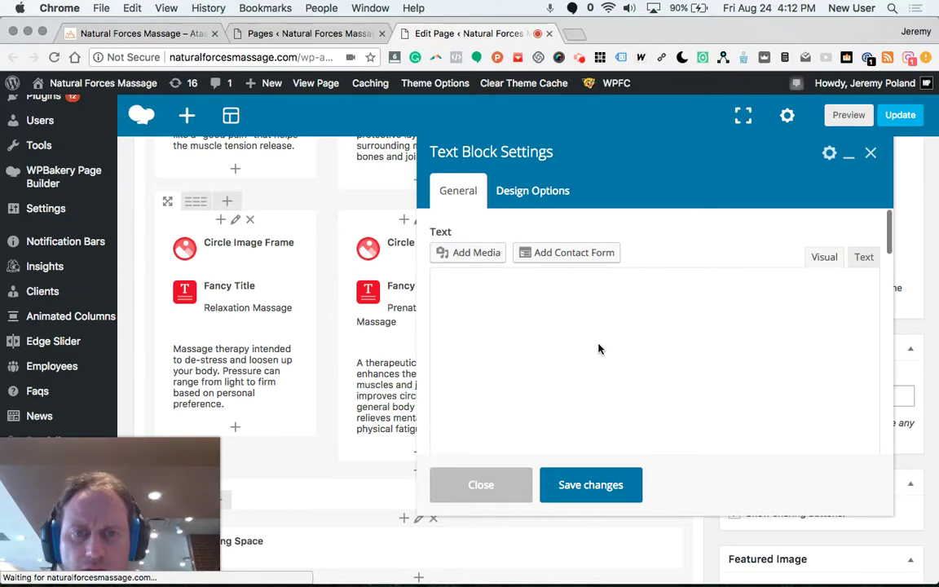
- Save the Prenatal/ Pregnancy Massage text block and return to the live site
{"action": "left_click", "coordinate": [598, 345]}
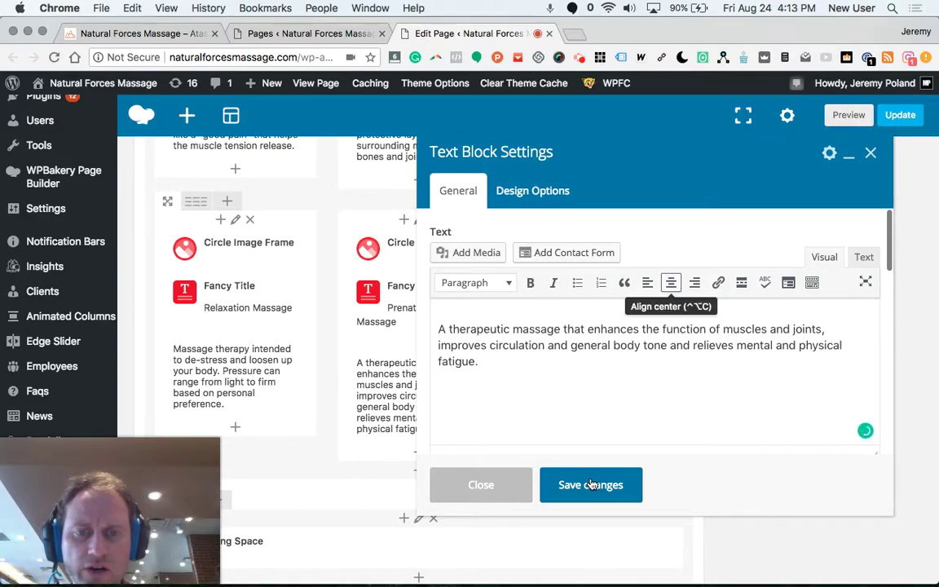
{"action": "left_click", "coordinate": [591, 484]}
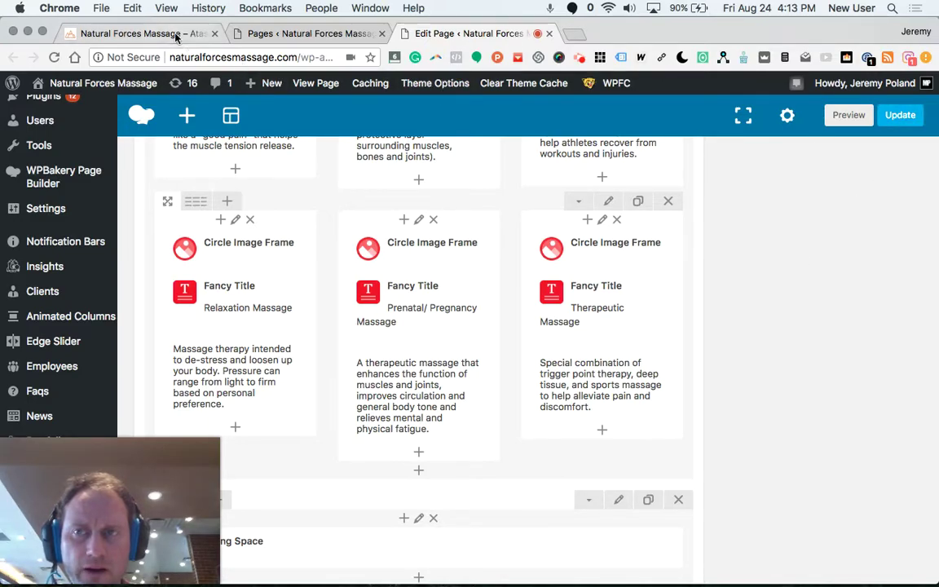
{"action": "left_click", "coordinate": [143, 34]}
{"action": "left_click", "coordinate": [53, 57]}
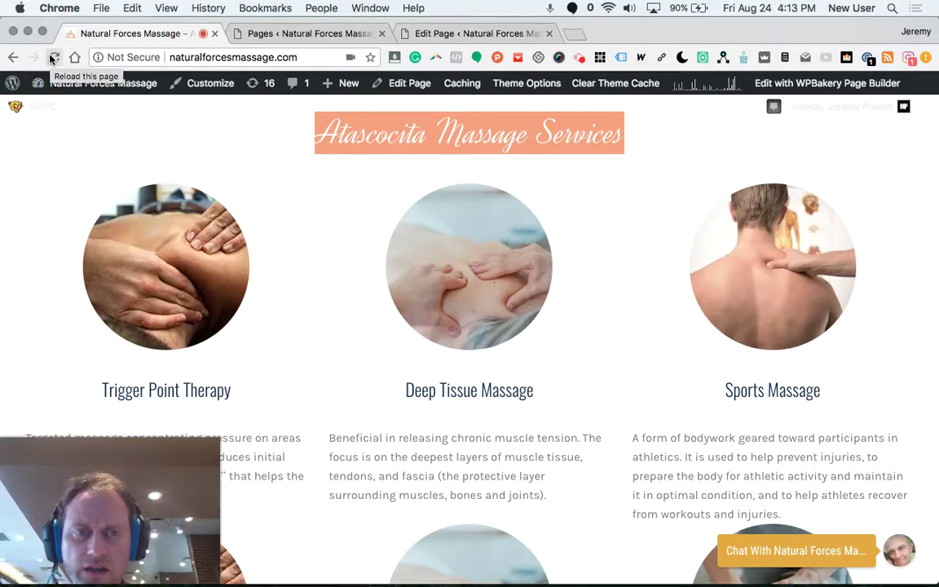
{"action": "scroll", "coordinate": [388, 350], "scroll_direction": "down", "scroll_amount": 10}
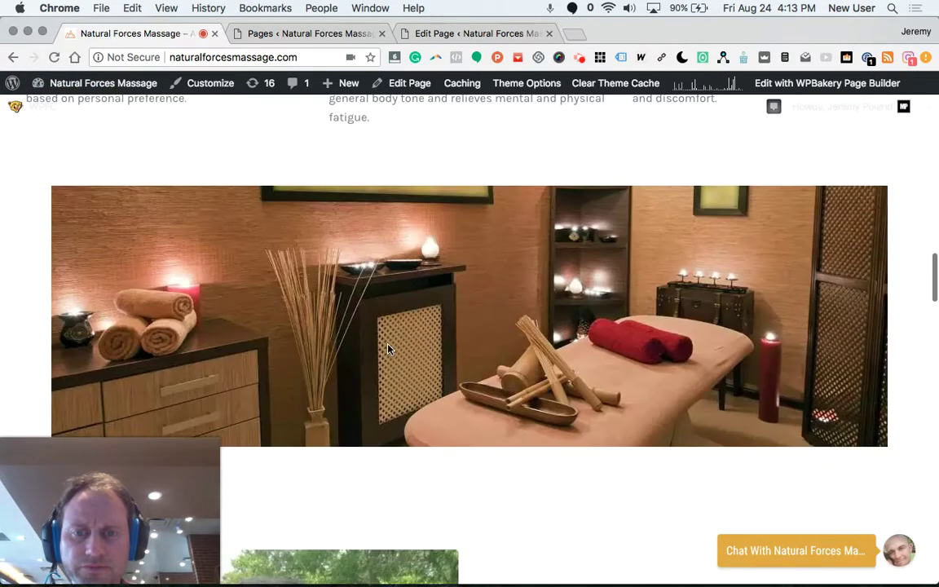
{"action": "scroll", "coordinate": [388, 349], "scroll_direction": "down", "scroll_amount": 10}
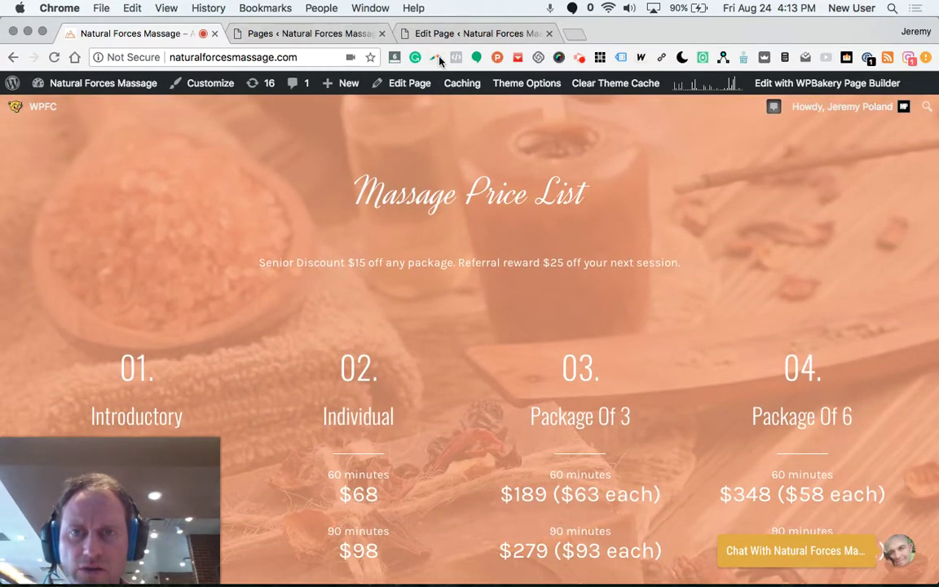
{"action": "left_click", "coordinate": [390, 31]}
{"action": "scroll", "coordinate": [412, 330], "scroll_direction": "down", "scroll_amount": 4}
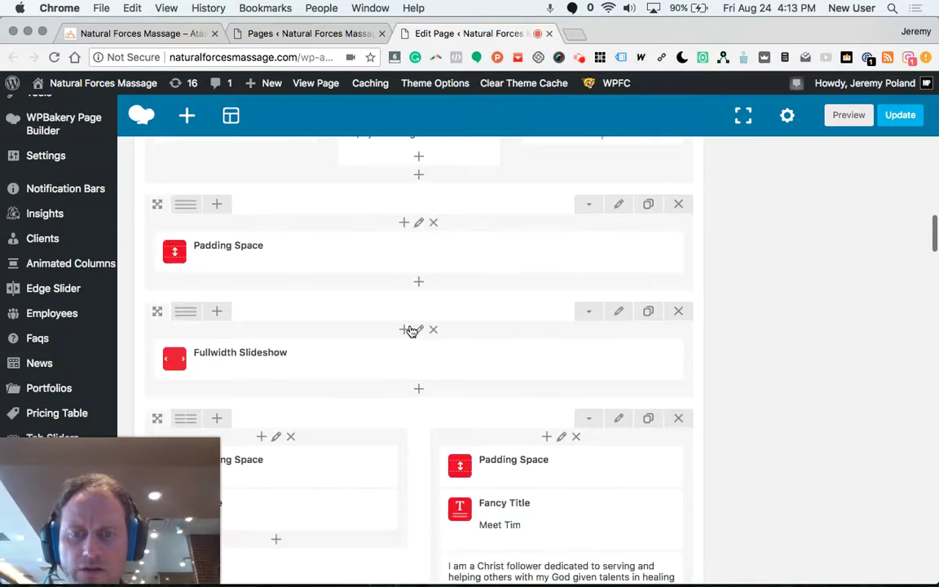
{"action": "scroll", "coordinate": [412, 330], "scroll_direction": "down", "scroll_amount": 10}
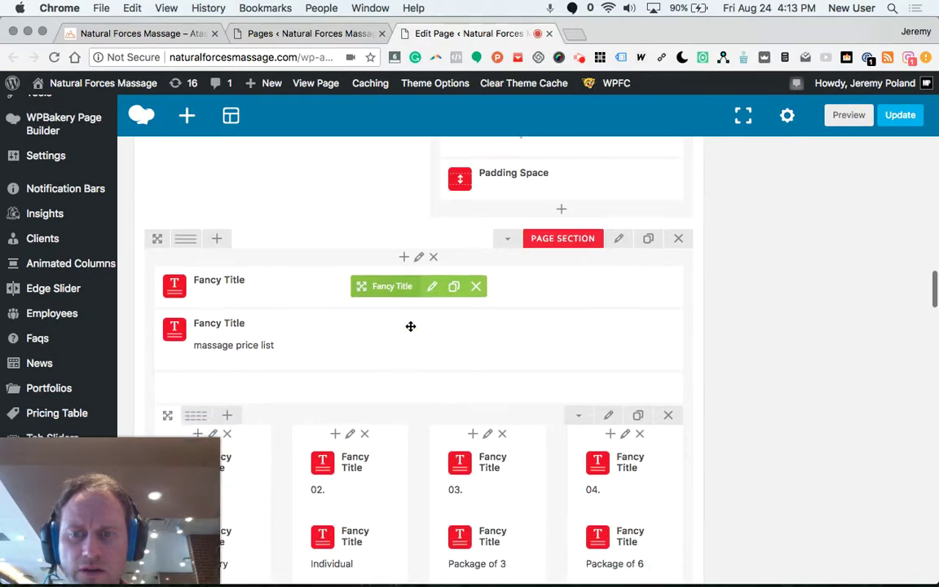
{"action": "scroll", "coordinate": [410, 326], "scroll_direction": "down", "scroll_amount": 1}
{"action": "scroll", "coordinate": [277, 316], "scroll_direction": "down", "scroll_amount": 5}
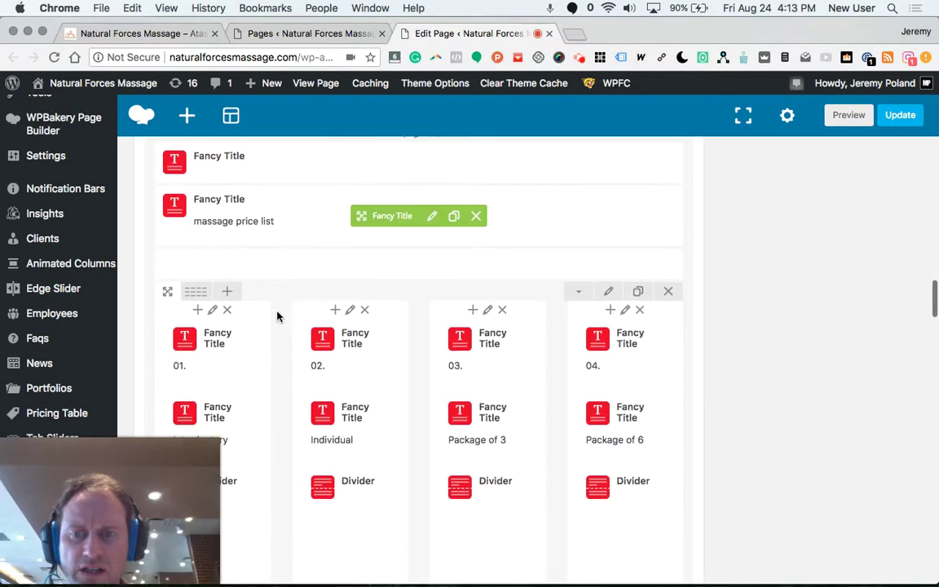
{"action": "scroll", "coordinate": [277, 316], "scroll_direction": "down", "scroll_amount": 5}
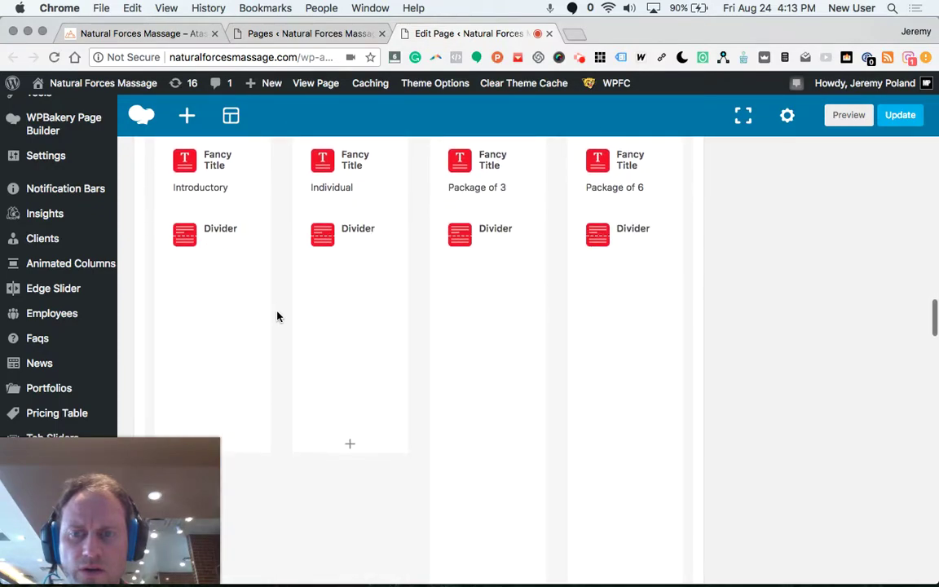
{"action": "scroll", "coordinate": [277, 317], "scroll_direction": "up", "scroll_amount": 4}
{"action": "scroll", "coordinate": [261, 330], "scroll_direction": "down", "scroll_amount": 3}
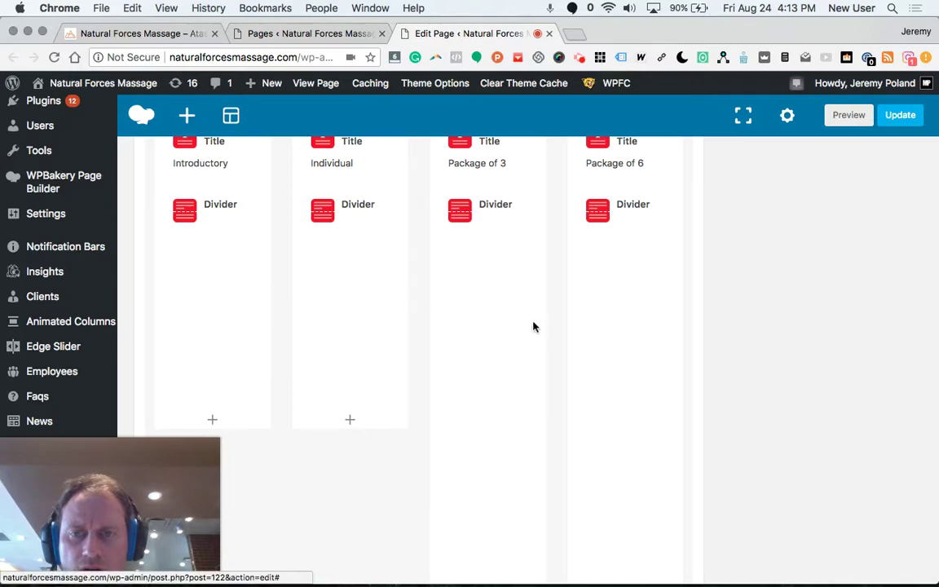
{"action": "scroll", "coordinate": [436, 326], "scroll_direction": "up", "scroll_amount": 2}
{"action": "mouse_move", "coordinate": [217, 368]}
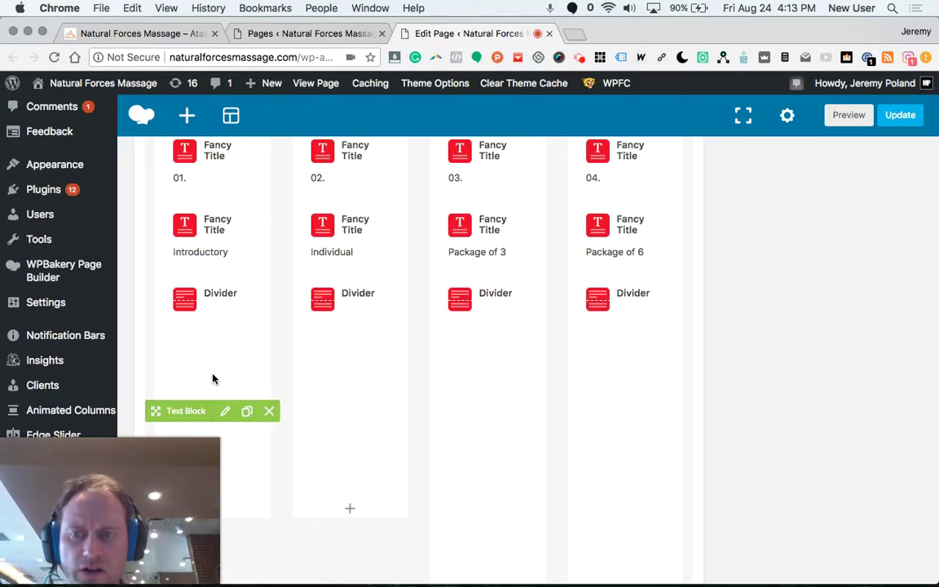
{"action": "mouse_move", "coordinate": [368, 410]}
{"action": "mouse_move", "coordinate": [500, 423]}
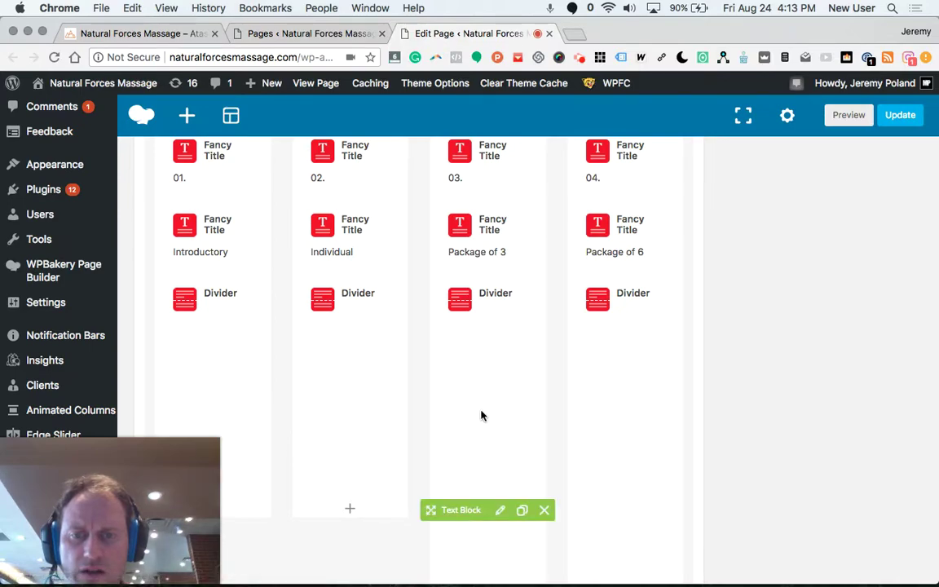
{"action": "mouse_move", "coordinate": [621, 426]}
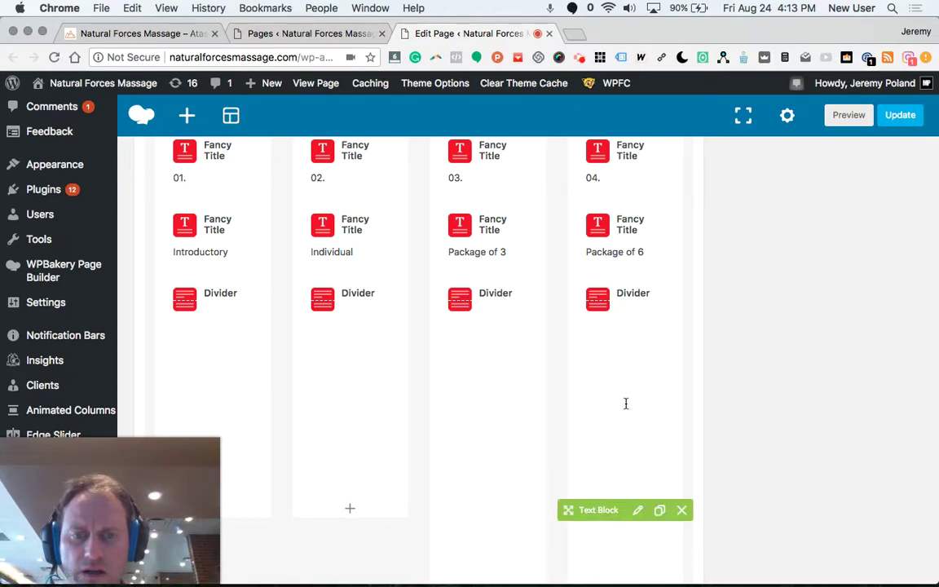
{"action": "scroll", "coordinate": [617, 384], "scroll_direction": "up", "scroll_amount": 1}
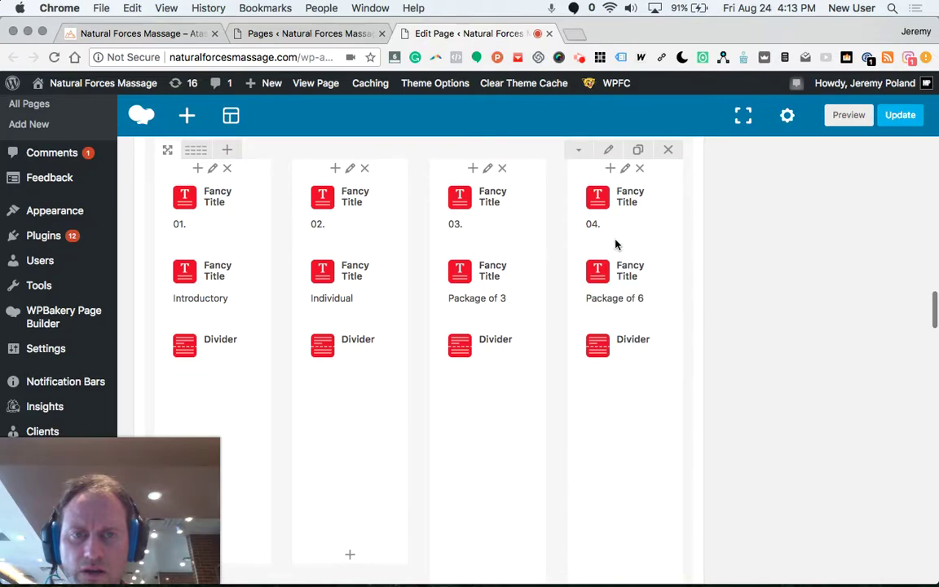
{"action": "mouse_move", "coordinate": [621, 213]}
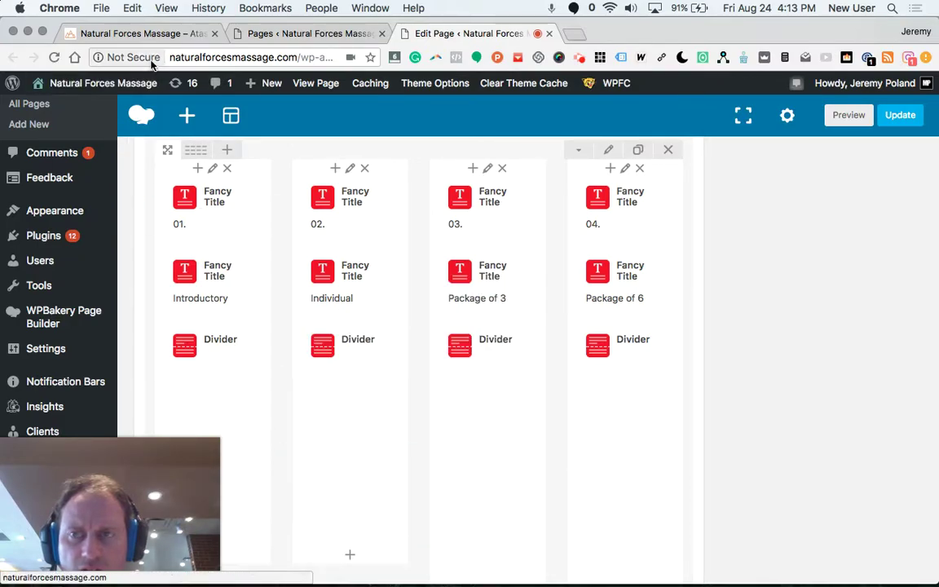
{"action": "left_click", "coordinate": [138, 35]}
{"action": "scroll", "coordinate": [292, 230], "scroll_direction": "down", "scroll_amount": 5}
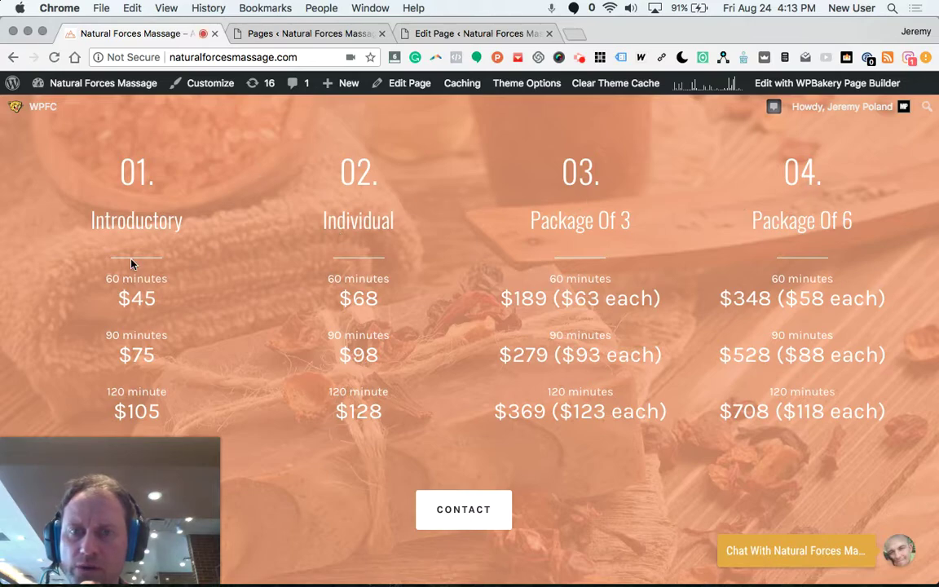
{"action": "left_click_drag", "start_coordinate": [92, 221], "coordinate": [520, 216]}
{"action": "left_click", "coordinate": [256, 218]}
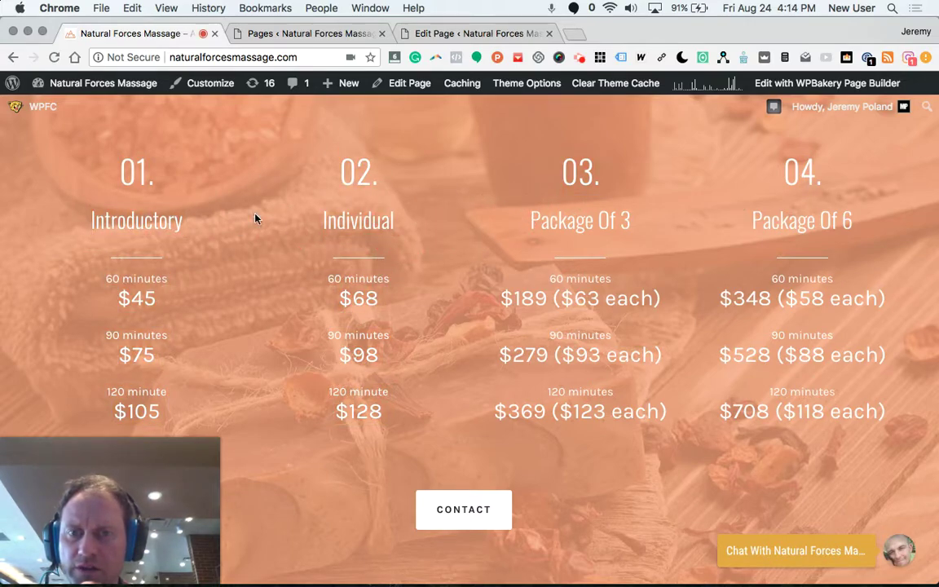
{"action": "left_click", "coordinate": [167, 220]}
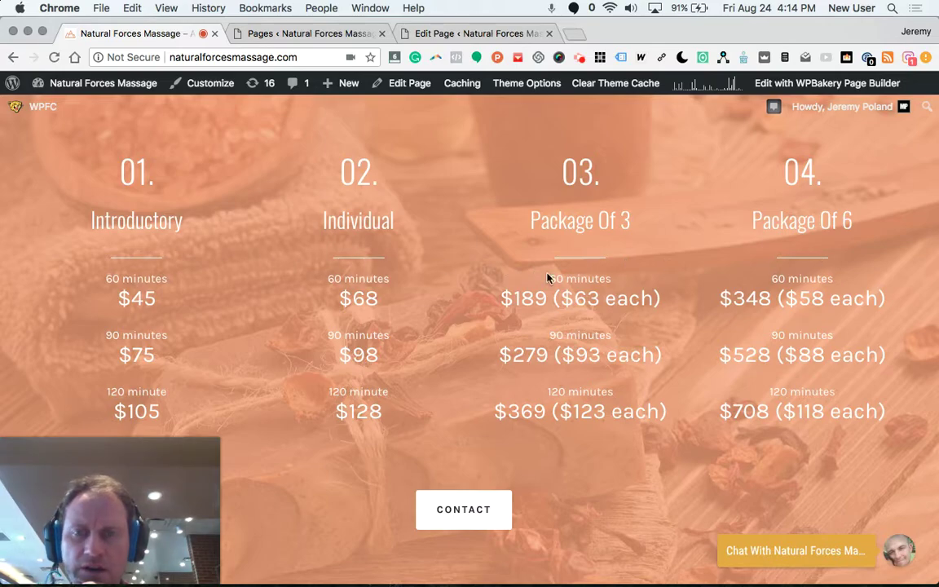
{"action": "scroll", "coordinate": [161, 324], "scroll_direction": "down", "scroll_amount": 2}
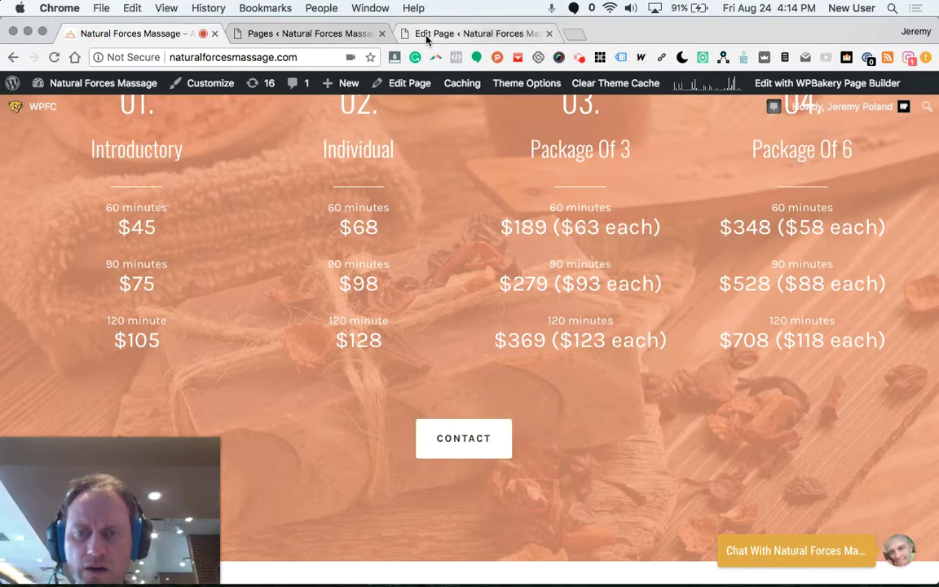
{"action": "left_click", "coordinate": [459, 36]}
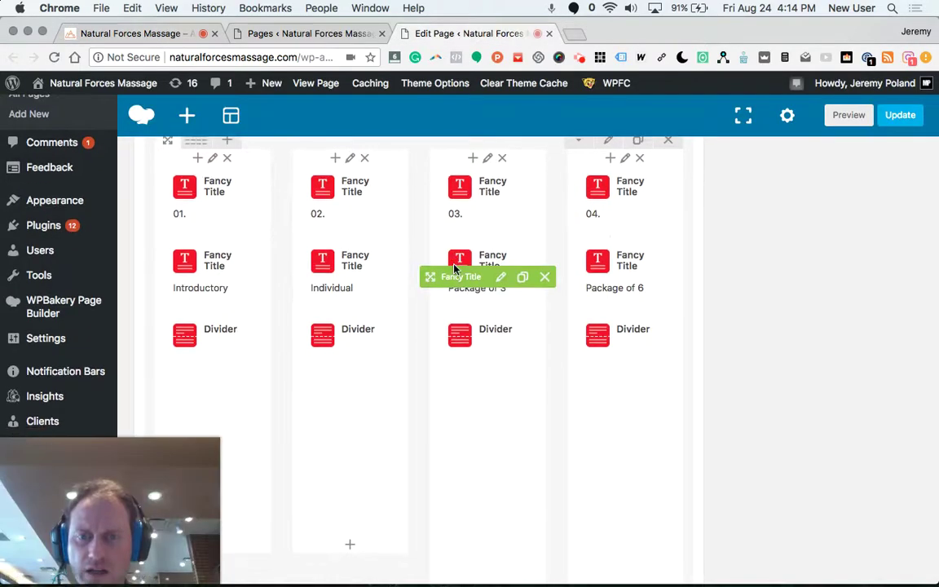
- Open the Package of 3 price Text Block in its Text (HTML) view
{"action": "scroll", "coordinate": [454, 270], "scroll_direction": "down", "scroll_amount": 10}
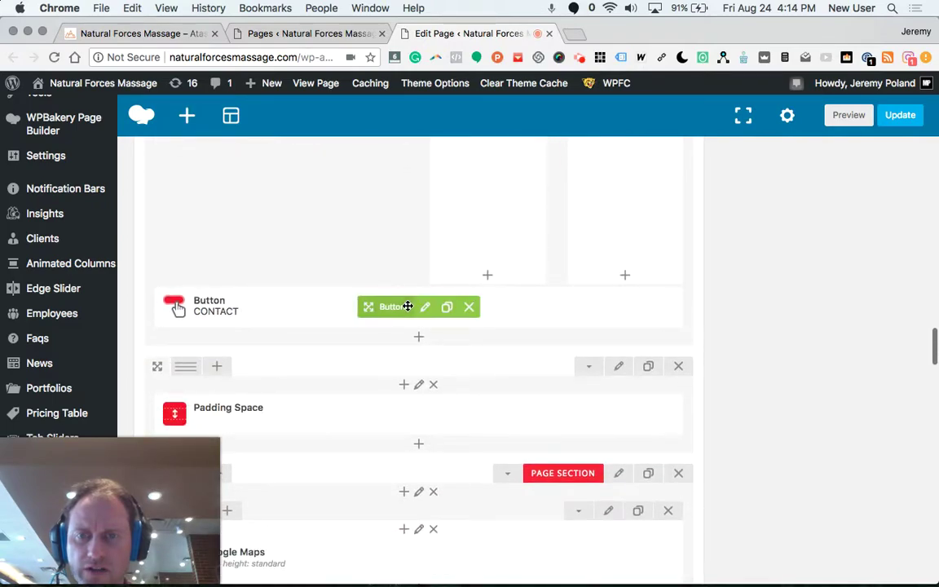
{"action": "scroll", "coordinate": [407, 306], "scroll_direction": "up", "scroll_amount": 5}
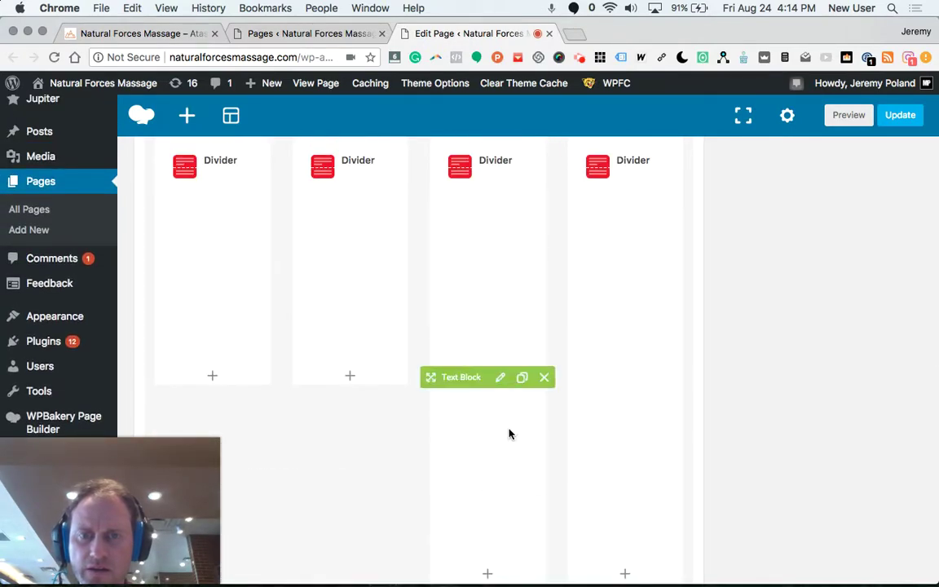
{"action": "left_click", "coordinate": [502, 381]}
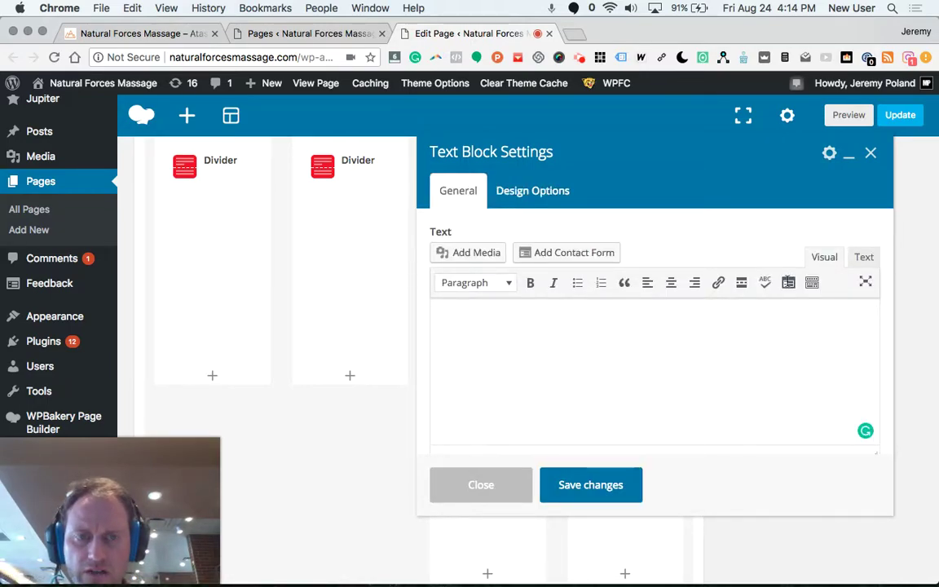
{"action": "left_click", "coordinate": [554, 346]}
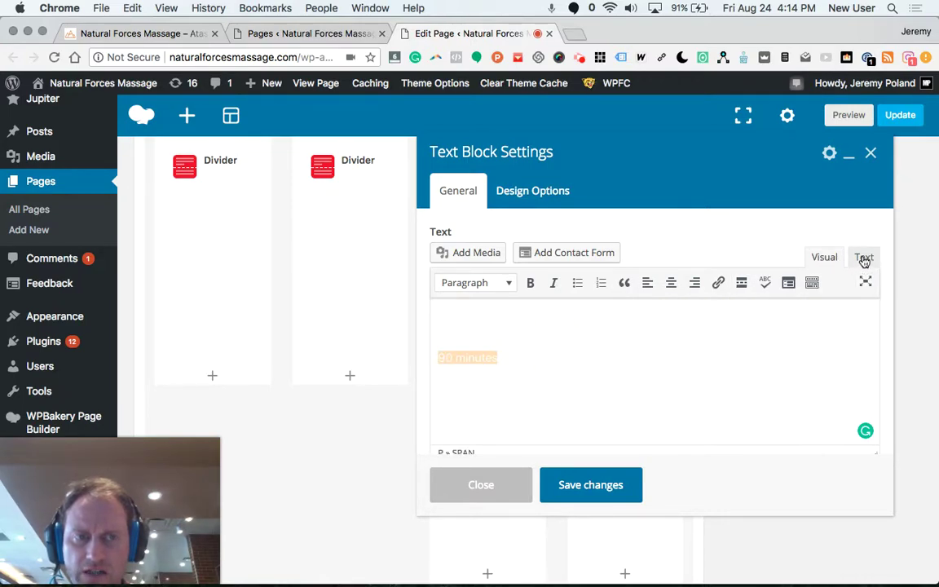
{"action": "left_click", "coordinate": [864, 257]}
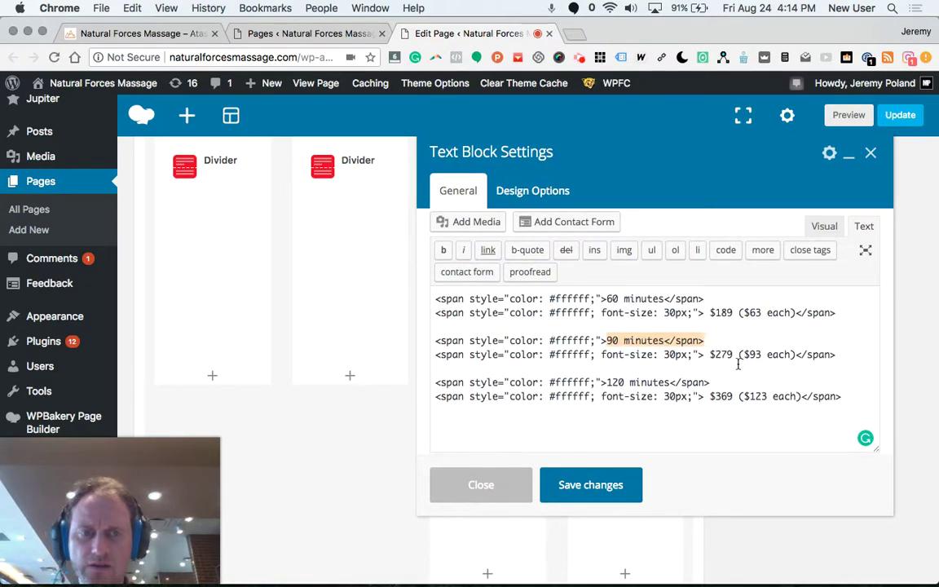
- Inspect the price markup, comparing the $279 ($93 each) line with the live price list
{"action": "double_click", "coordinate": [723, 355]}
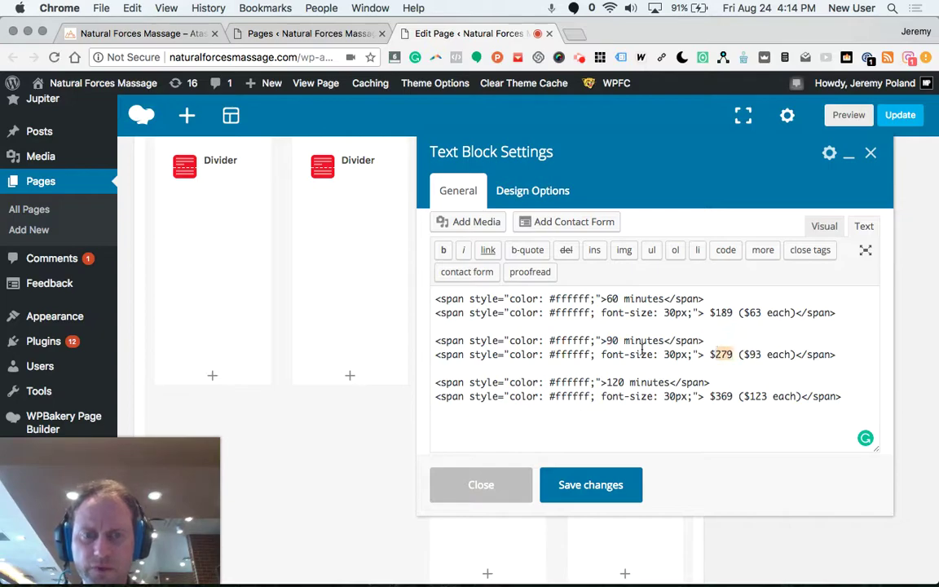
{"action": "left_click_drag", "start_coordinate": [437, 298], "coordinate": [698, 402]}
{"action": "left_click", "coordinate": [711, 416]}
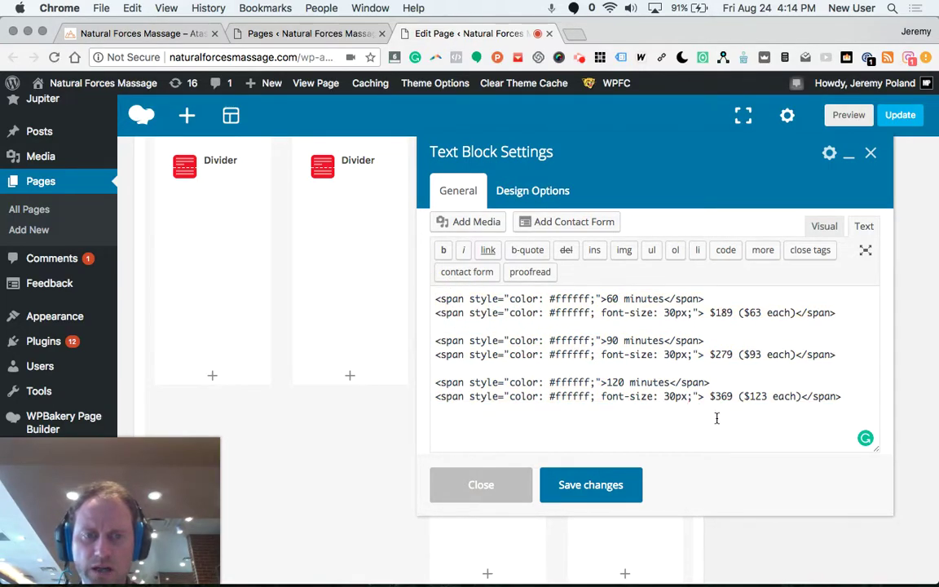
{"action": "left_click_drag", "start_coordinate": [731, 356], "coordinate": [708, 357]}
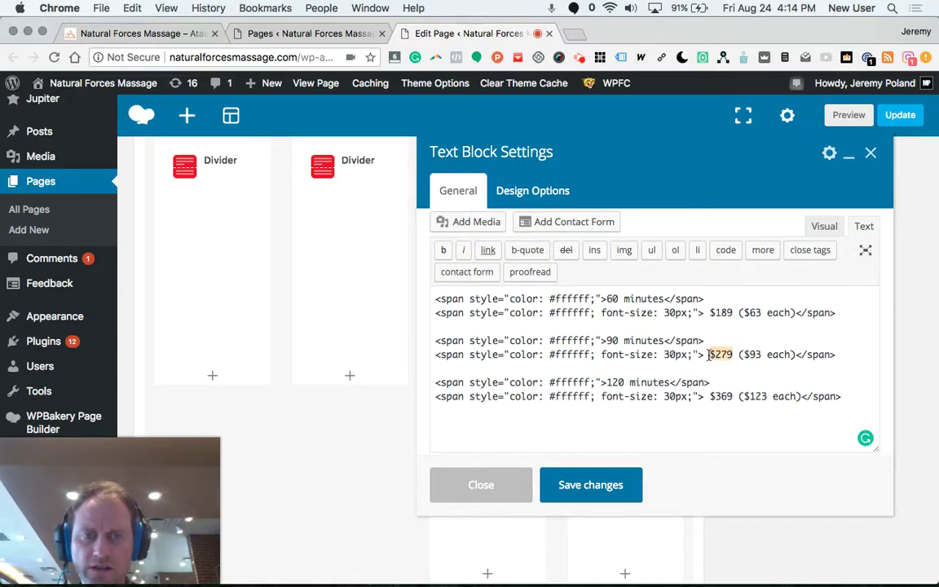
{"action": "left_click", "coordinate": [177, 36]}
{"action": "left_click_drag", "start_coordinate": [662, 282], "coordinate": [503, 281]}
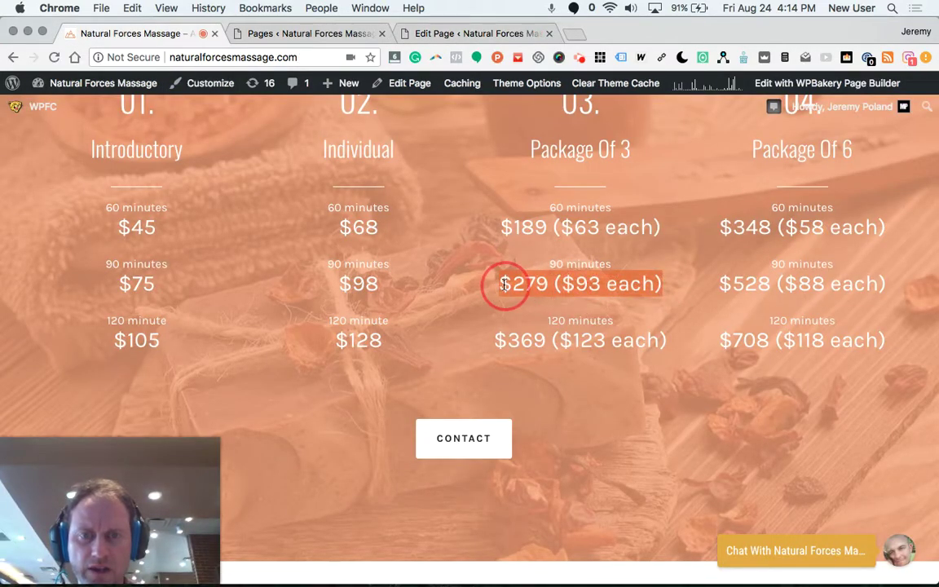
{"action": "left_click", "coordinate": [454, 34]}
- Duplicate the 120-minute lines and change the copy to 180 minutes at $569
{"action": "left_click_drag", "start_coordinate": [840, 398], "coordinate": [425, 389]}
{"action": "key", "text": "super+c"}
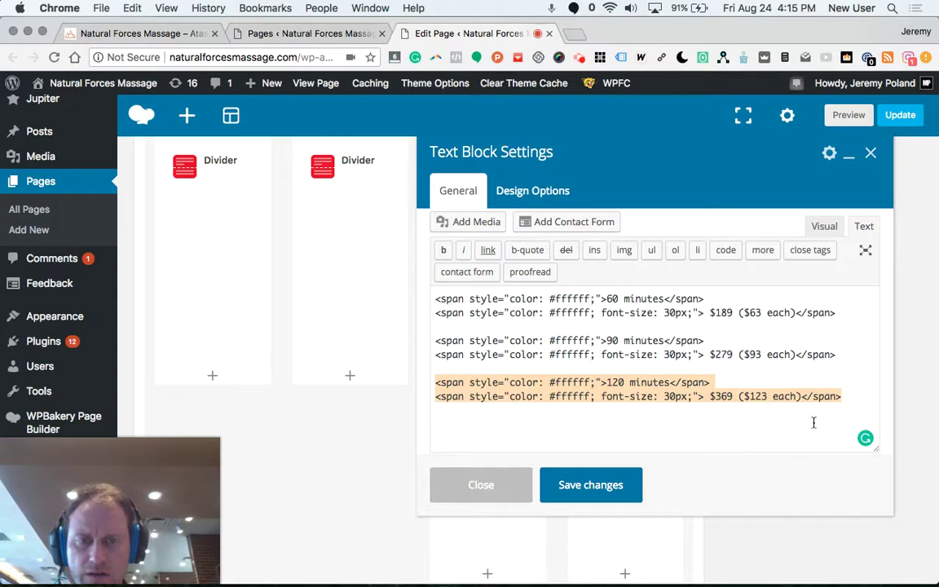
{"action": "left_click", "coordinate": [846, 395]}
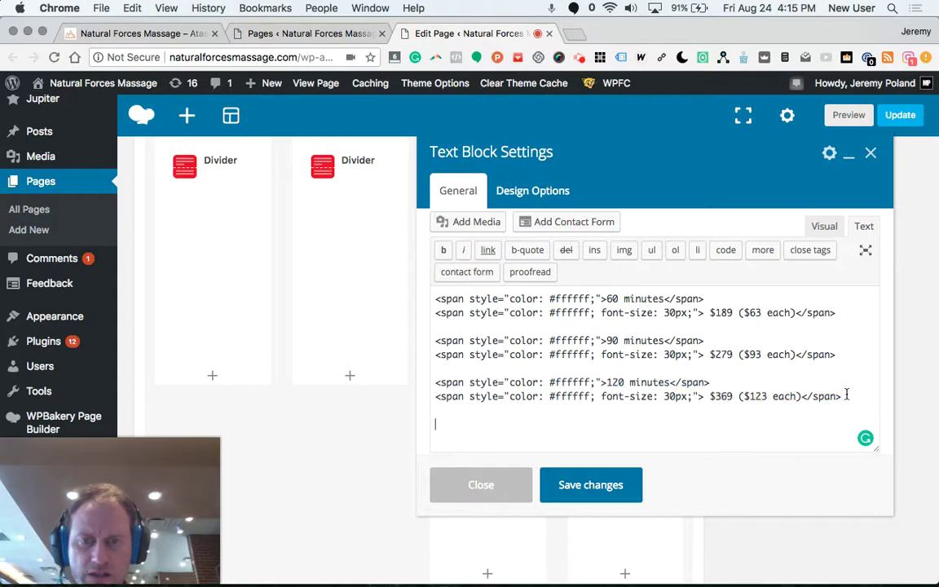
{"action": "key", "text": "super+v"}
{"action": "scroll", "coordinate": [683, 409], "scroll_direction": "down", "scroll_amount": 2}
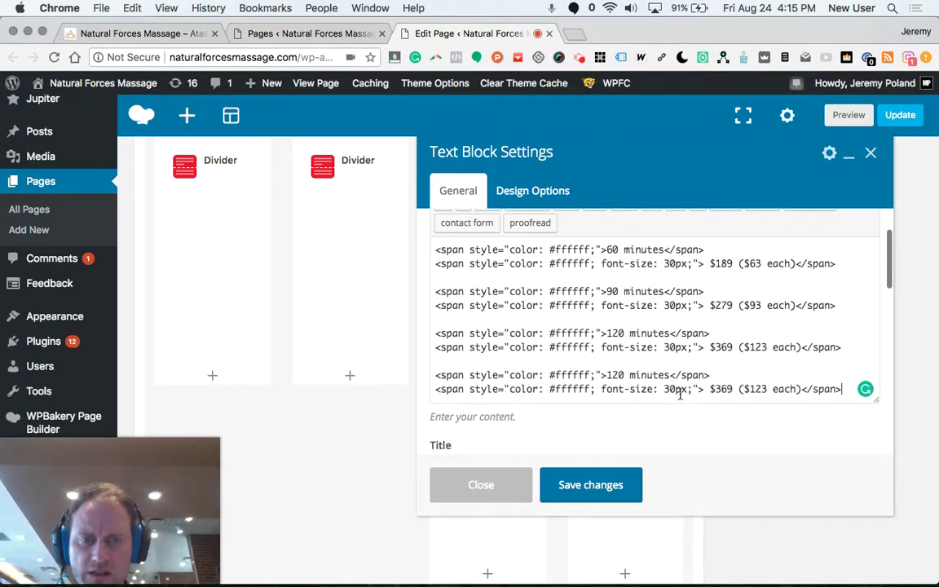
{"action": "left_click", "coordinate": [669, 373]}
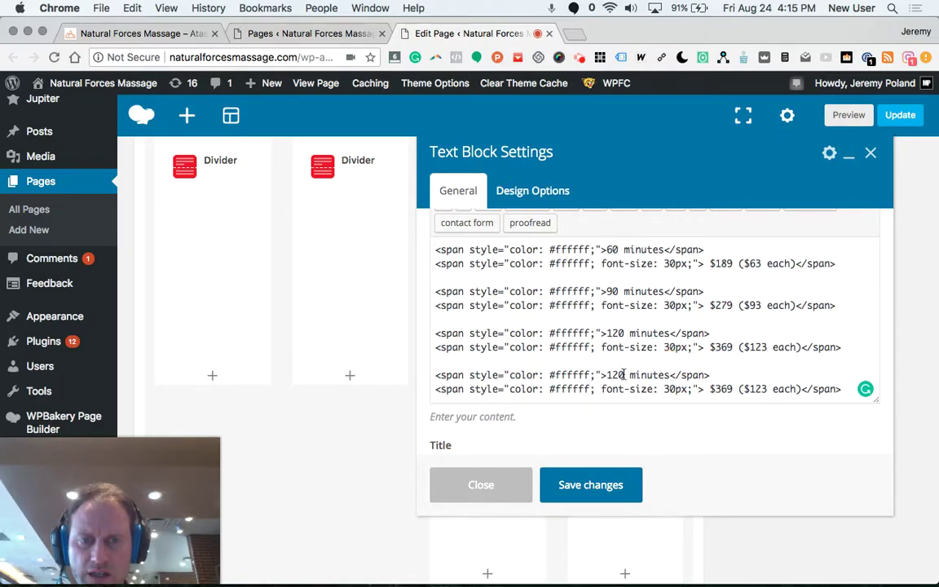
{"action": "left_click", "coordinate": [618, 375]}
{"action": "key", "text": "BackSpace"}
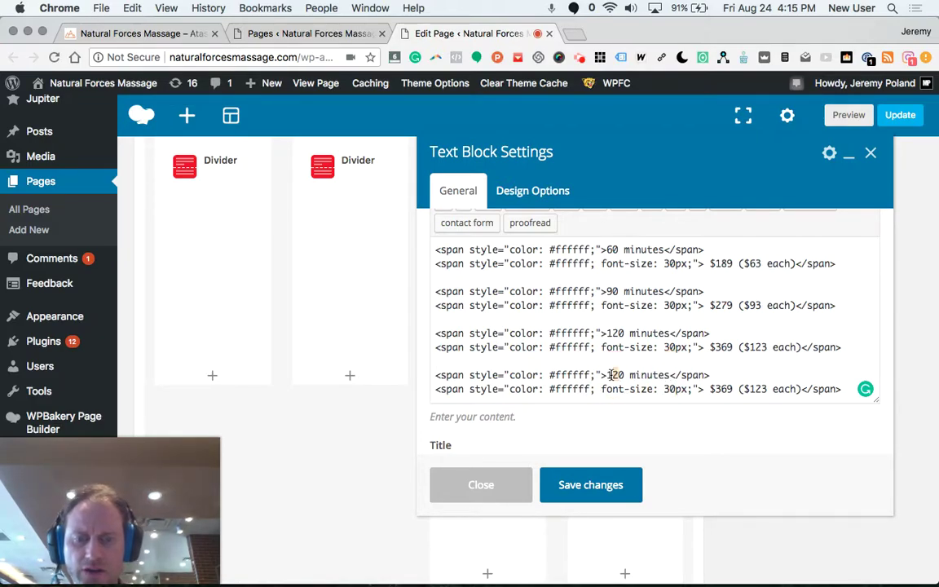
{"action": "type", "text": "8"}
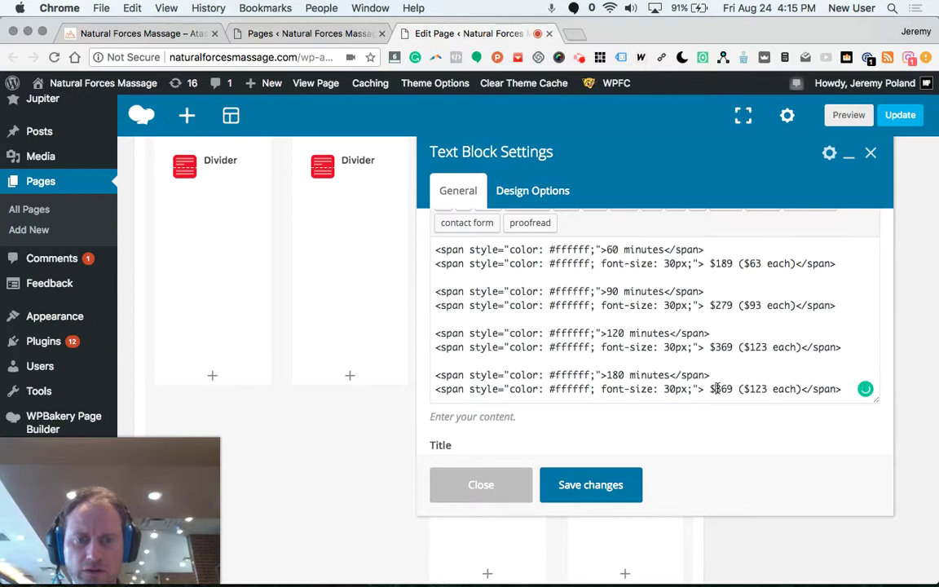
{"action": "key", "text": "BackSpace"}
{"action": "type", "text": "5"}
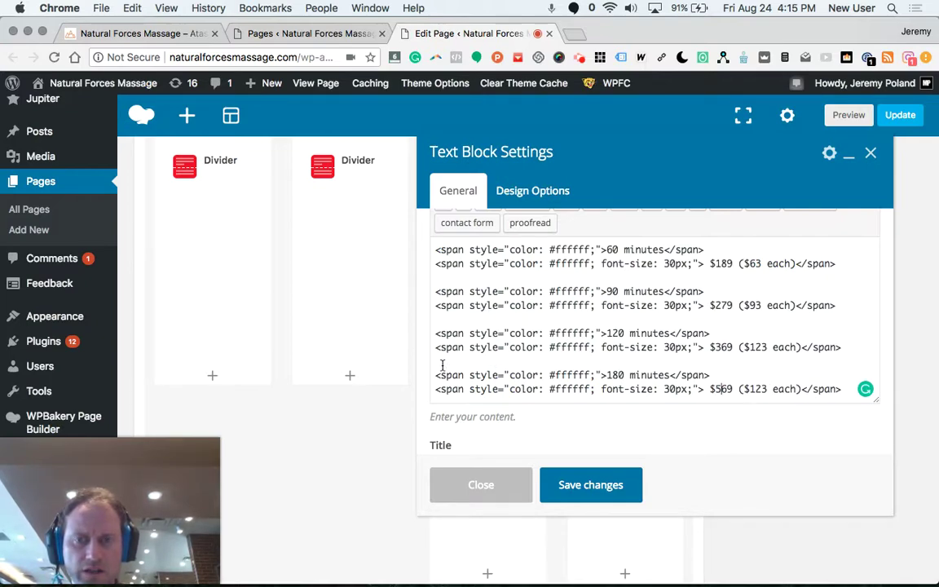
{"action": "left_click_drag", "start_coordinate": [441, 375], "coordinate": [738, 389]}
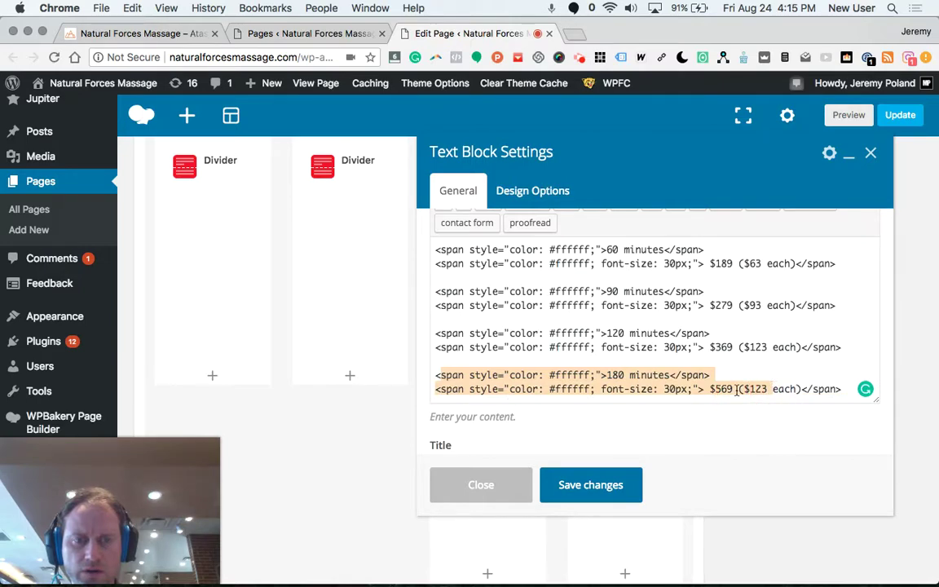
- Save the price text block, update the page, and reload the live home page
{"action": "left_click", "coordinate": [613, 484]}
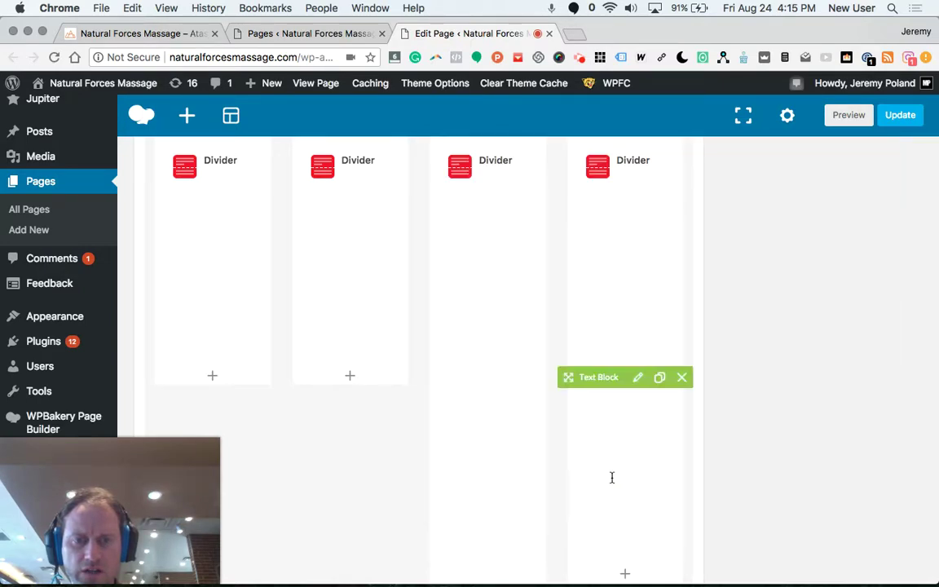
{"action": "left_click", "coordinate": [898, 116]}
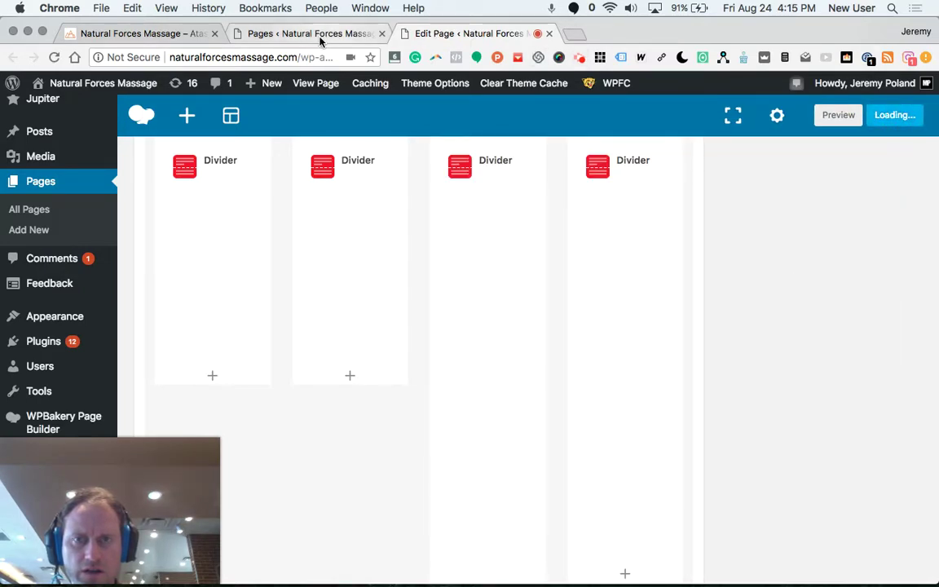
{"action": "left_click", "coordinate": [176, 33]}
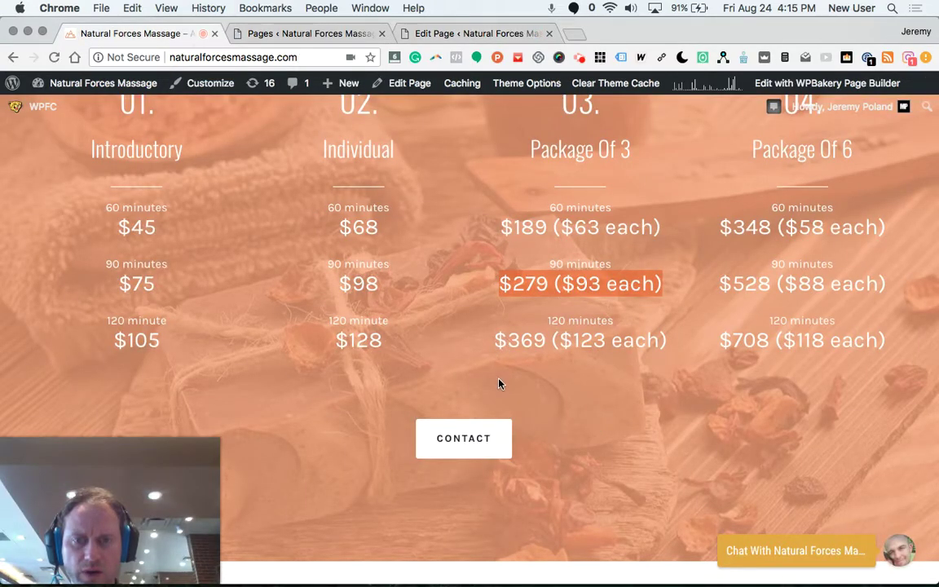
{"action": "left_click", "coordinate": [630, 378]}
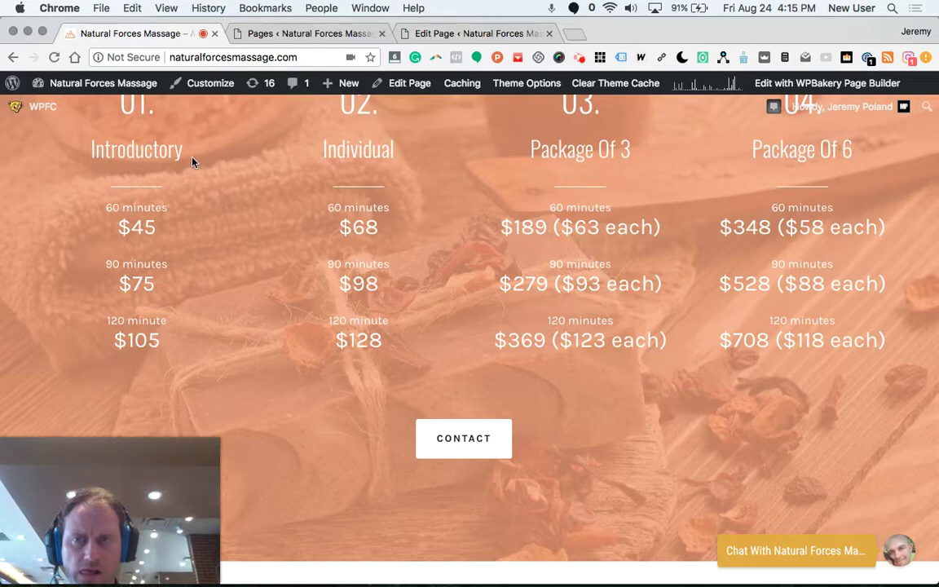
{"action": "left_click", "coordinate": [55, 58]}
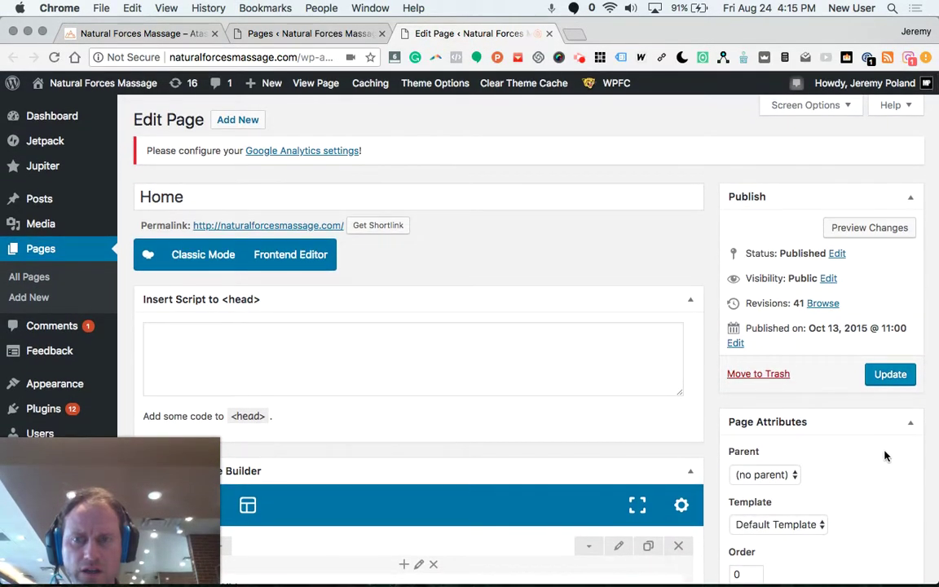
- Update the page again and reload the live site to confirm 180 minutes at $569 ($123 each)
{"action": "left_click", "coordinate": [889, 376]}
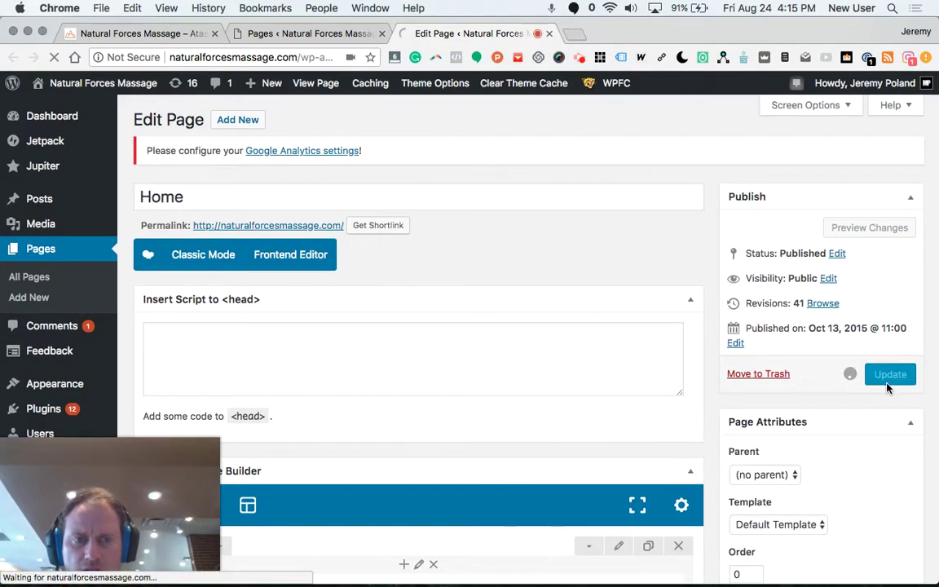
{"action": "left_click", "coordinate": [160, 35]}
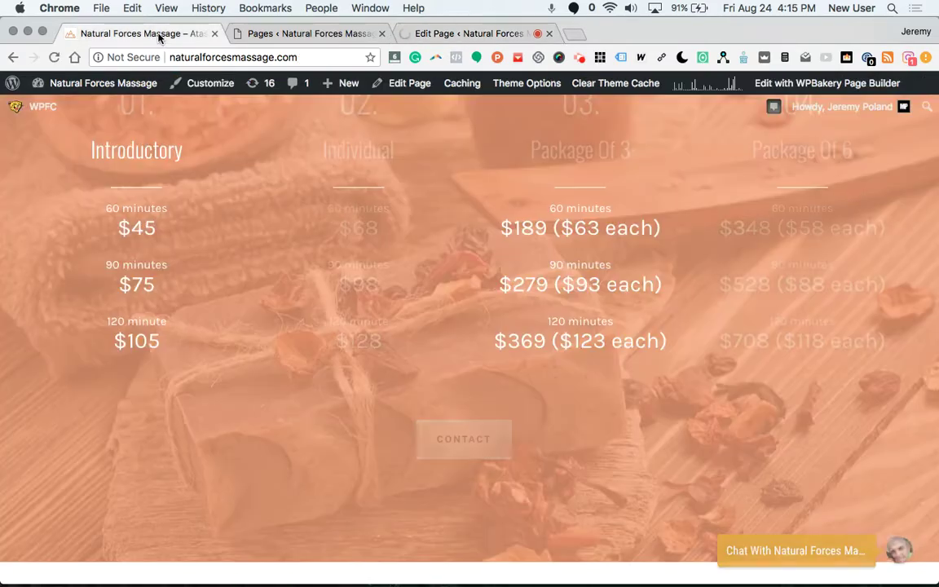
{"action": "left_click", "coordinate": [54, 58]}
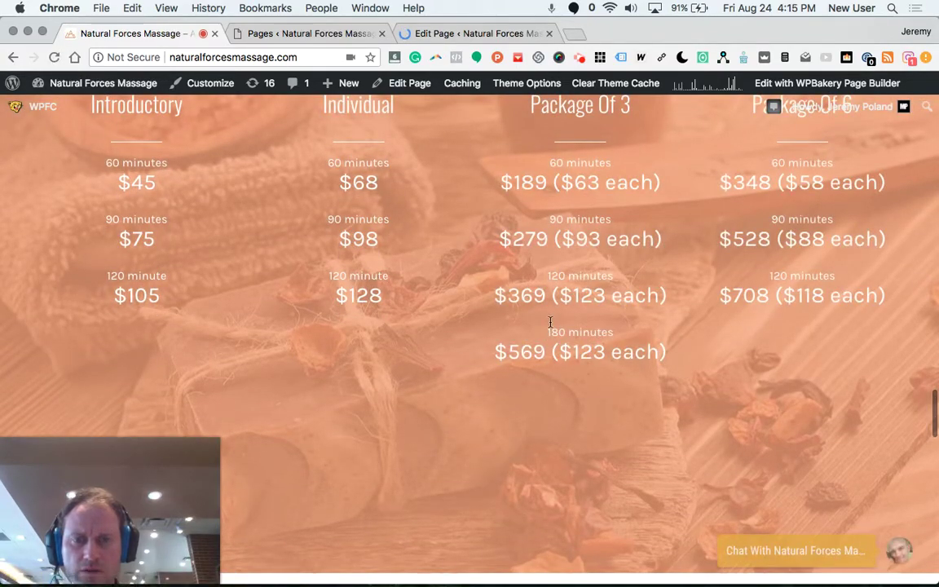
{"action": "left_click_drag", "start_coordinate": [550, 322], "coordinate": [666, 364]}
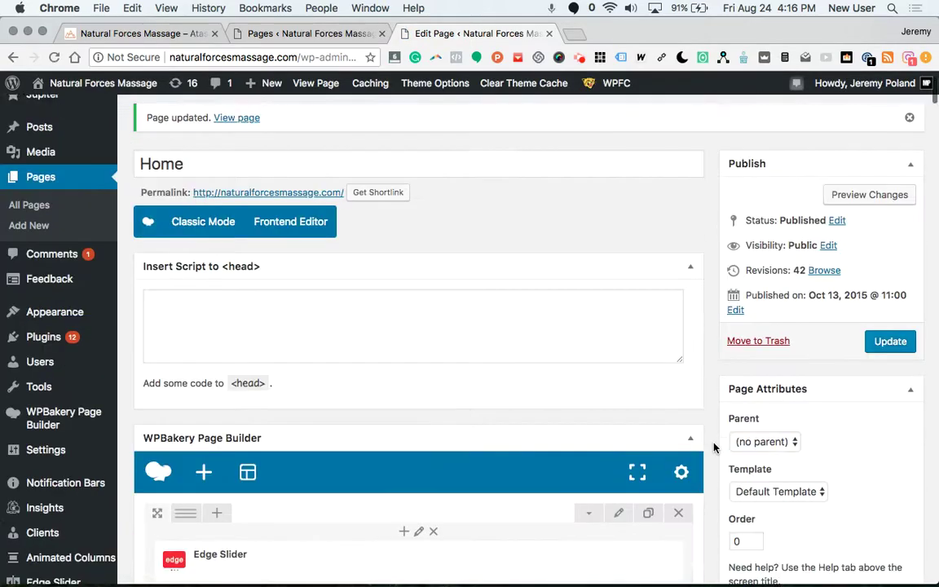
- Open the Package of 3 price Text Block in its Text (HTML) view
{"action": "scroll", "coordinate": [715, 447], "scroll_direction": "down", "scroll_amount": 20}
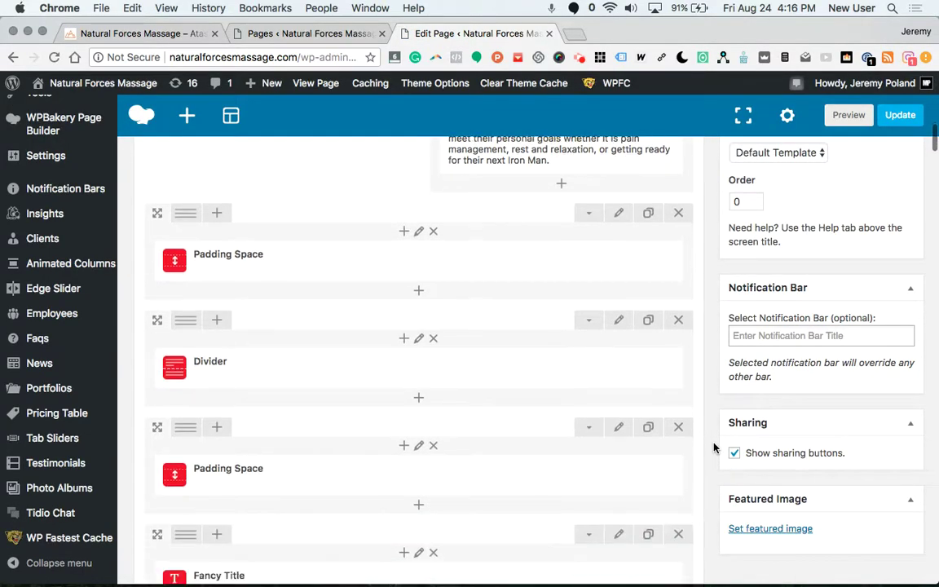
{"action": "scroll", "coordinate": [715, 446], "scroll_direction": "down", "scroll_amount": 10}
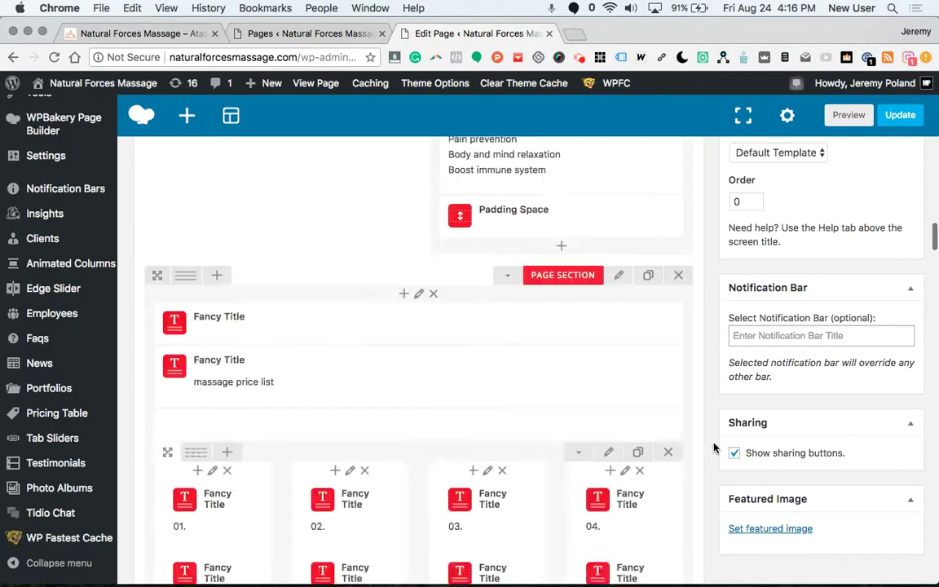
{"action": "scroll", "coordinate": [715, 447], "scroll_direction": "up", "scroll_amount": 4}
{"action": "scroll", "coordinate": [714, 447], "scroll_direction": "up", "scroll_amount": 2}
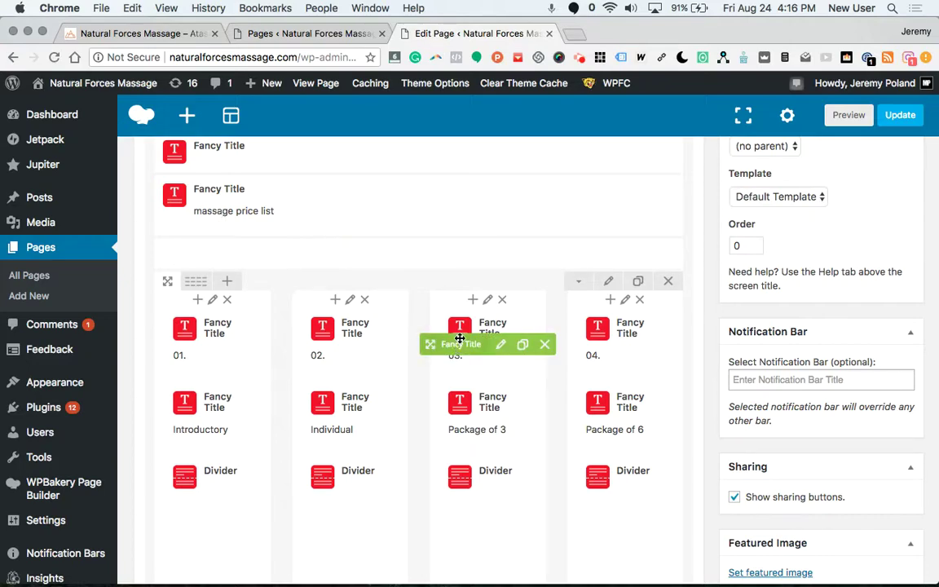
{"action": "scroll", "coordinate": [482, 429], "scroll_direction": "down", "scroll_amount": 3}
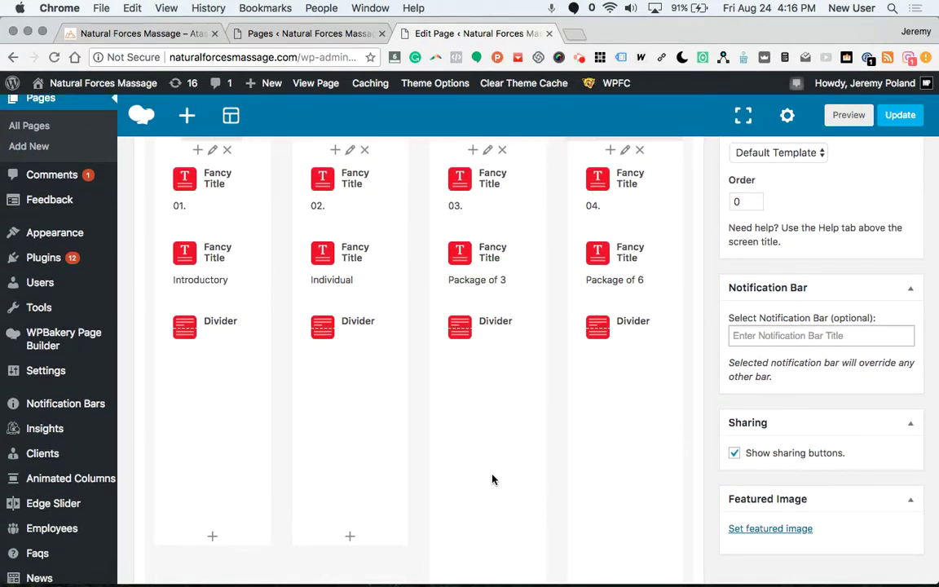
{"action": "scroll", "coordinate": [492, 480], "scroll_direction": "down", "scroll_amount": 3}
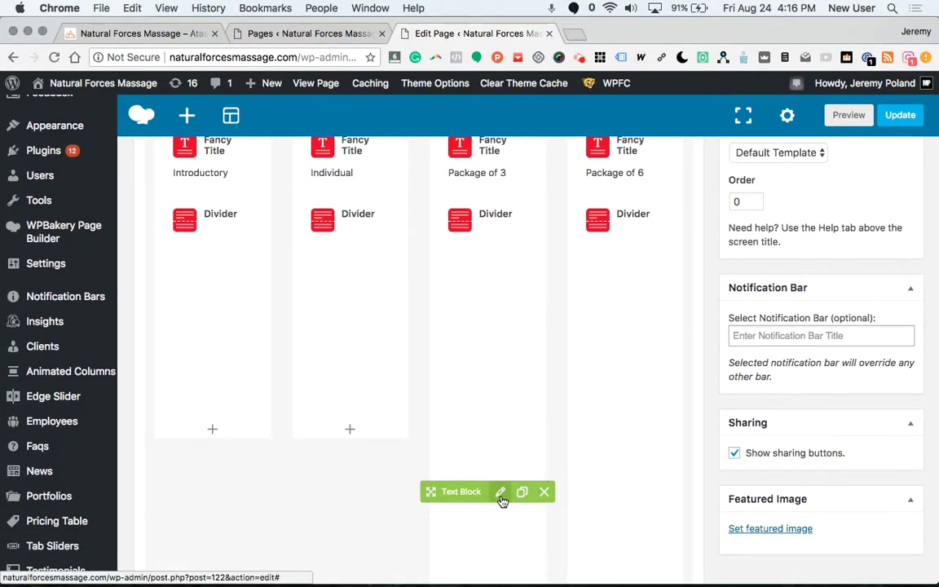
{"action": "left_click", "coordinate": [501, 493]}
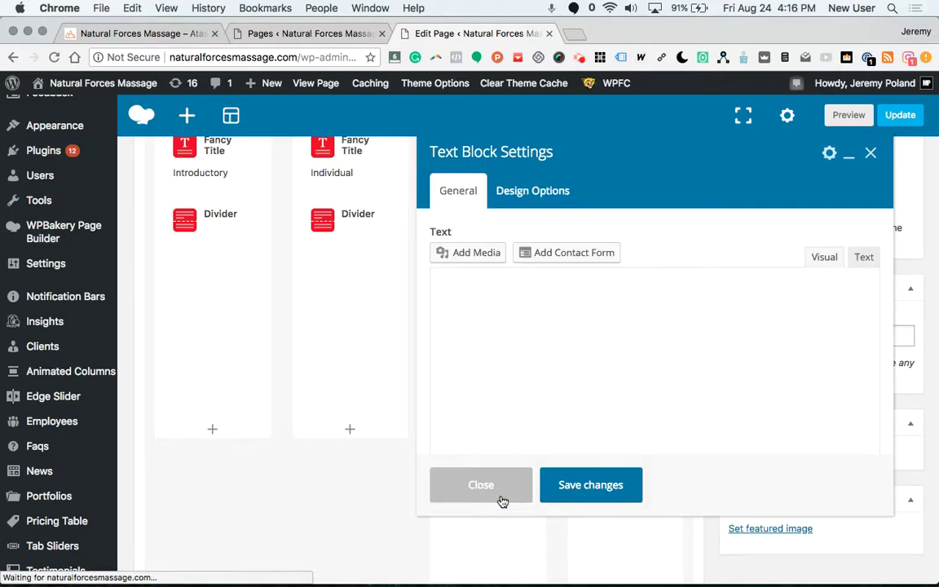
{"action": "left_click", "coordinate": [864, 259]}
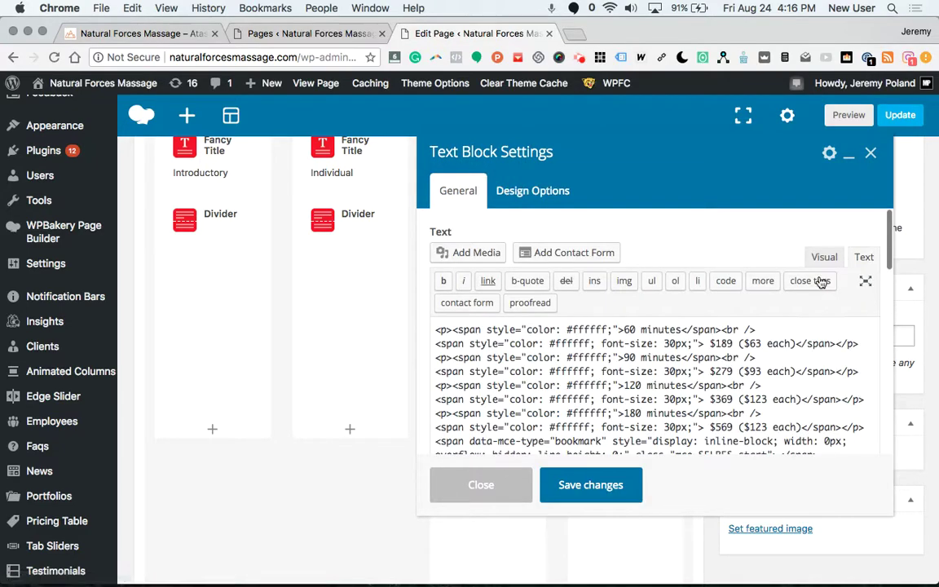
- Select the $569 ($123 each) markup and delete it, leaving 180 minutes as the last line
{"action": "scroll", "coordinate": [542, 352], "scroll_direction": "down", "scroll_amount": 3}
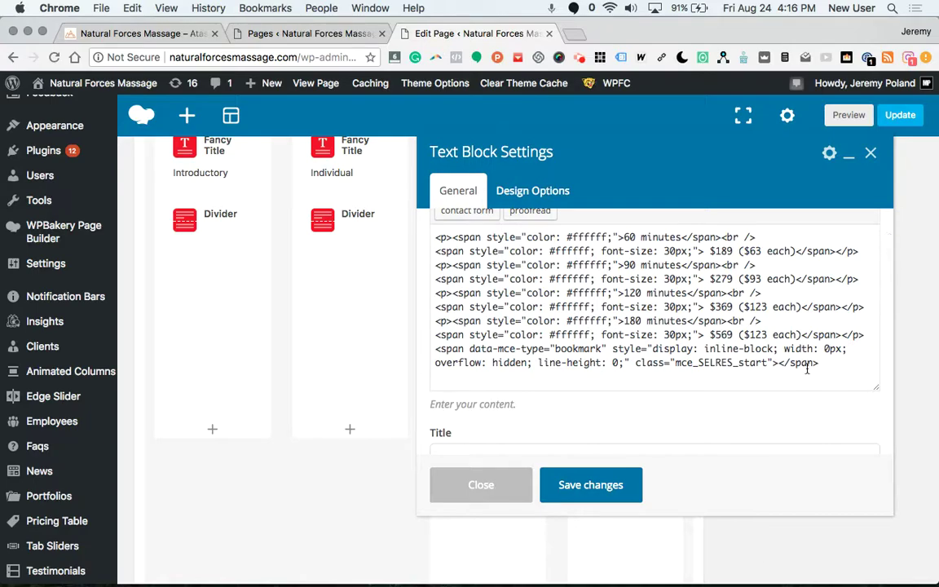
{"action": "left_click_drag", "start_coordinate": [717, 349], "coordinate": [550, 335]}
{"action": "left_click", "coordinate": [829, 367]}
{"action": "left_click_drag", "start_coordinate": [758, 367], "coordinate": [729, 321]}
{"action": "key", "text": "BackSpace"}
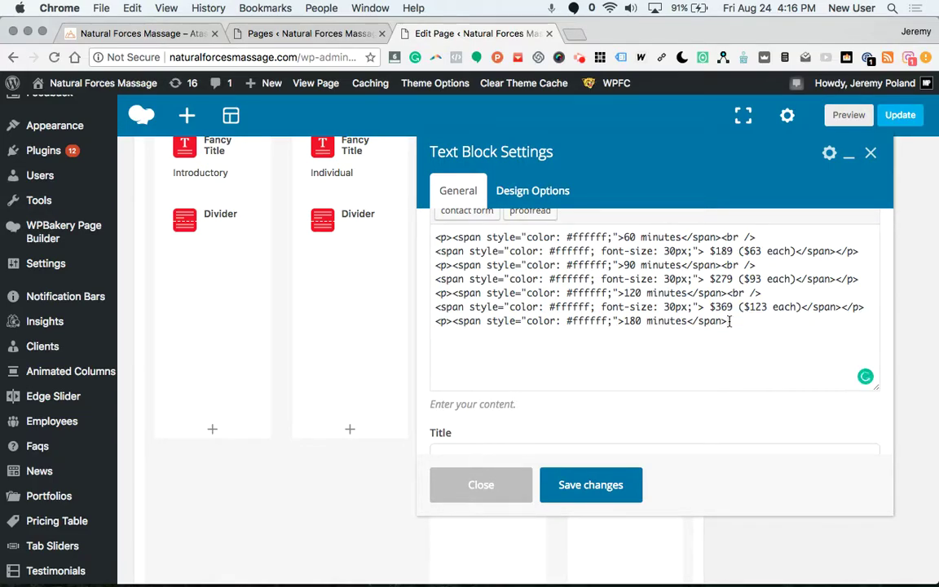
- Save the text block, update the Home page, and reload the live site to confirm the price is gone
{"action": "left_click", "coordinate": [592, 497]}
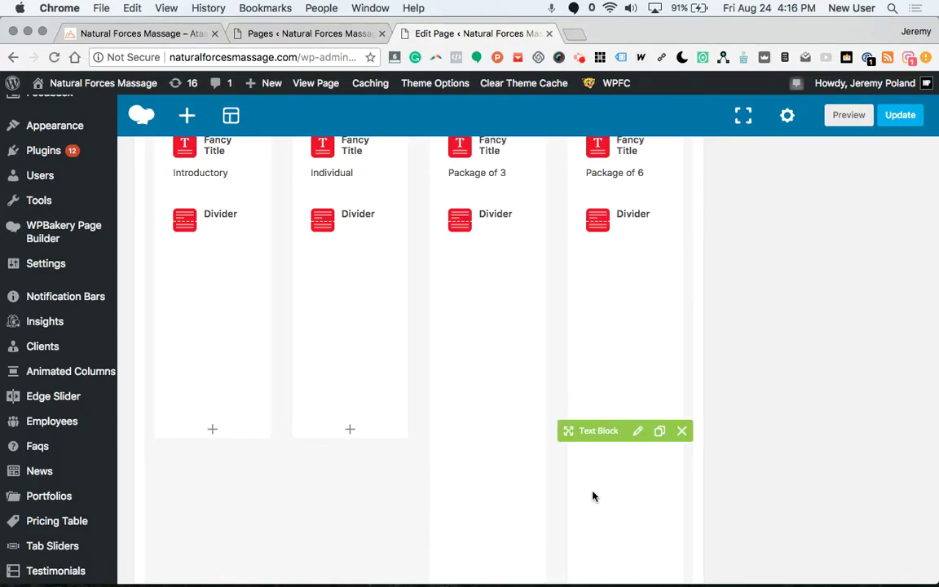
{"action": "left_click", "coordinate": [900, 115]}
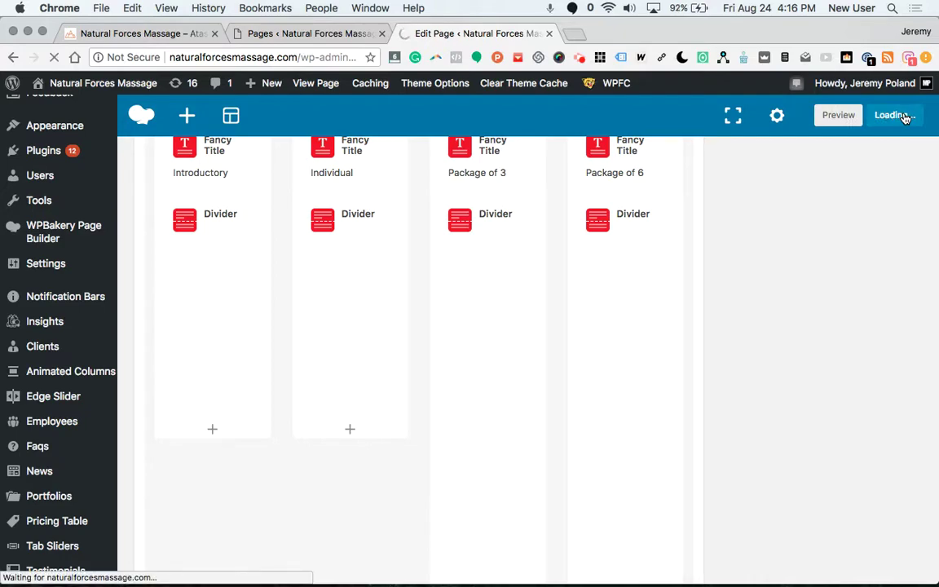
{"action": "left_click", "coordinate": [144, 33]}
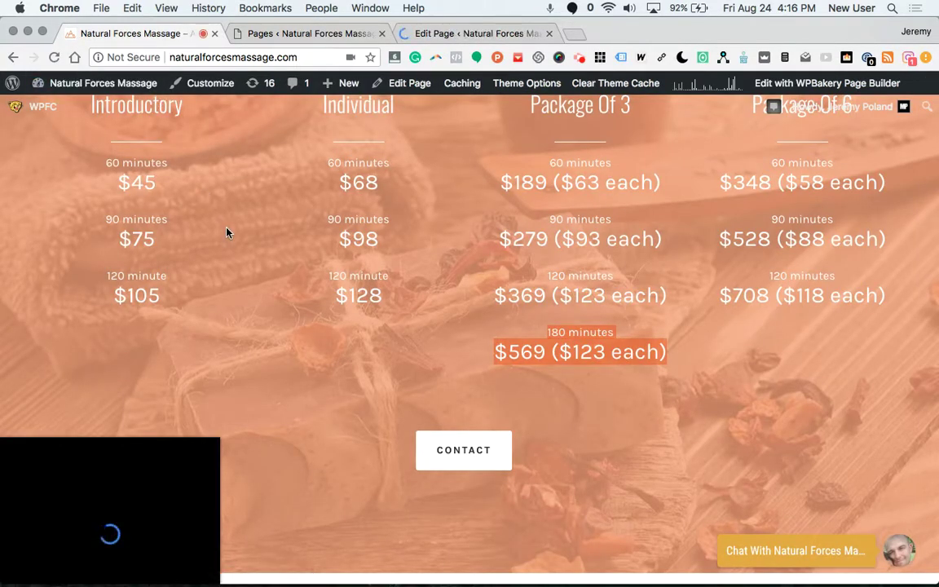
{"action": "left_click", "coordinate": [54, 57]}
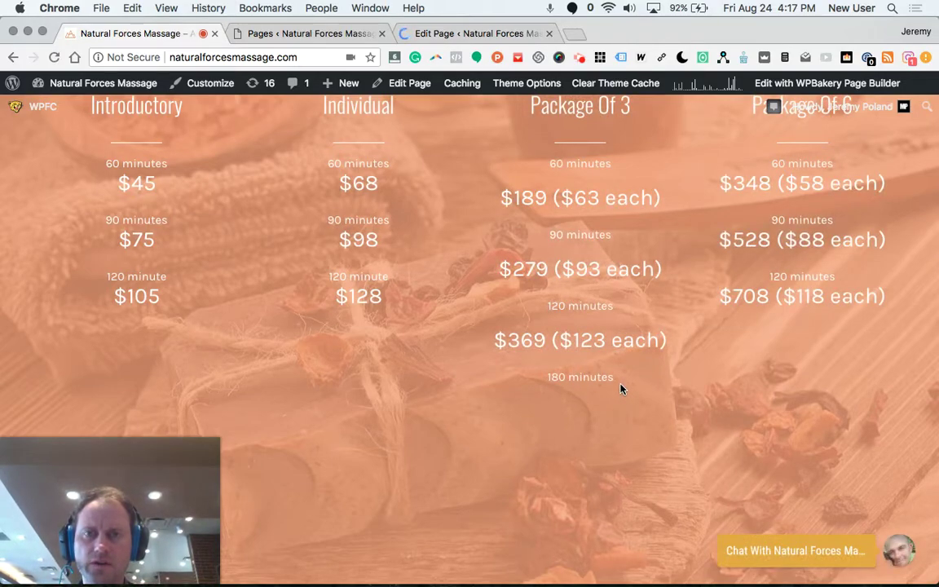
{"action": "left_click", "coordinate": [282, 31]}
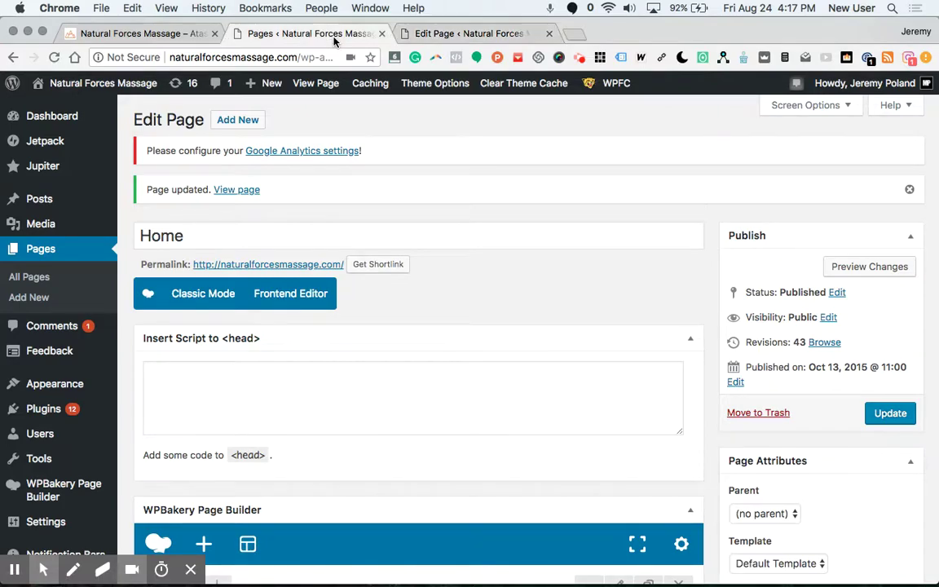
- Glance over the All Pages list, then go back to the Home page editor
{"action": "left_click", "coordinate": [333, 33]}
{"action": "scroll", "coordinate": [269, 266], "scroll_direction": "up", "scroll_amount": 5}
{"action": "scroll", "coordinate": [266, 266], "scroll_direction": "down", "scroll_amount": 2}
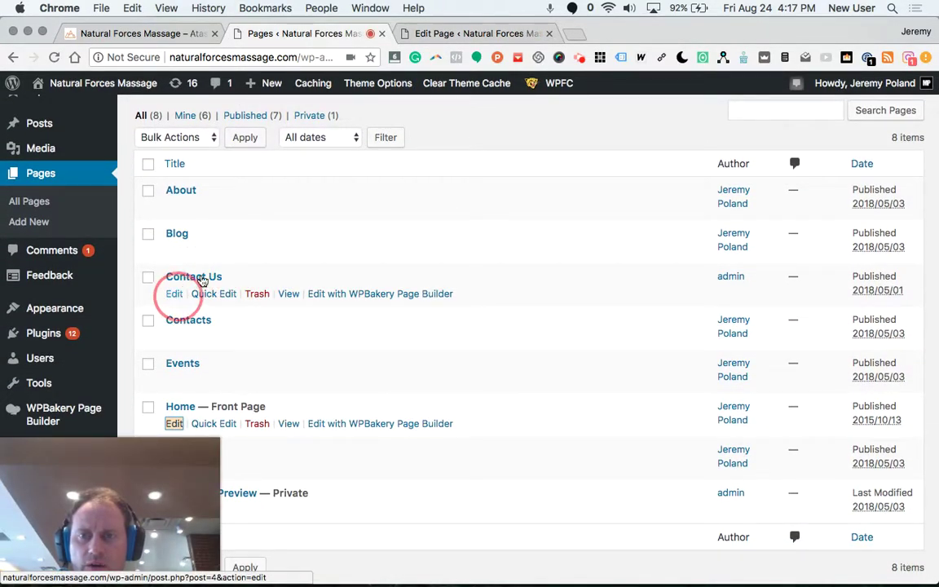
{"action": "left_click", "coordinate": [451, 34]}
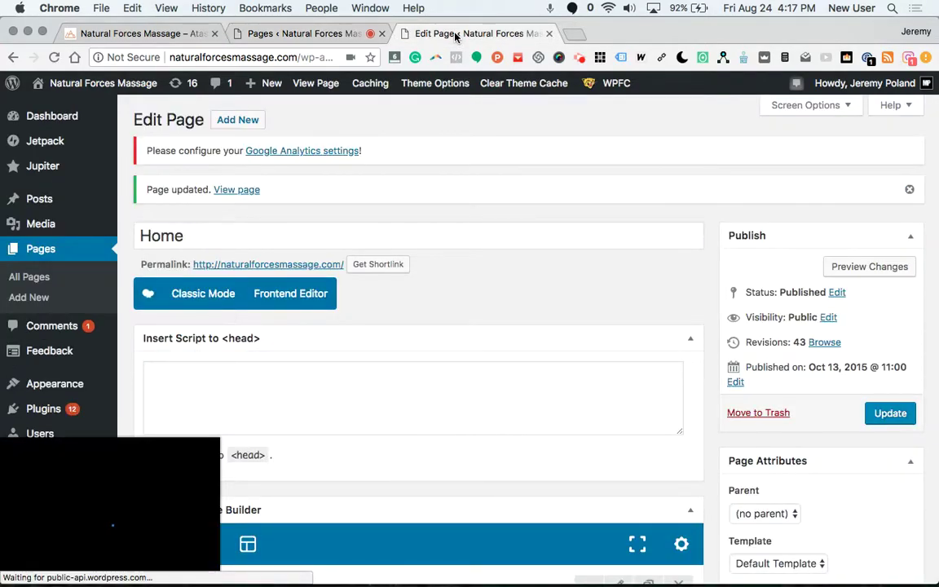
{"action": "scroll", "coordinate": [432, 274], "scroll_direction": "down", "scroll_amount": 5}
{"action": "scroll", "coordinate": [204, 173], "scroll_direction": "up", "scroll_amount": 4}
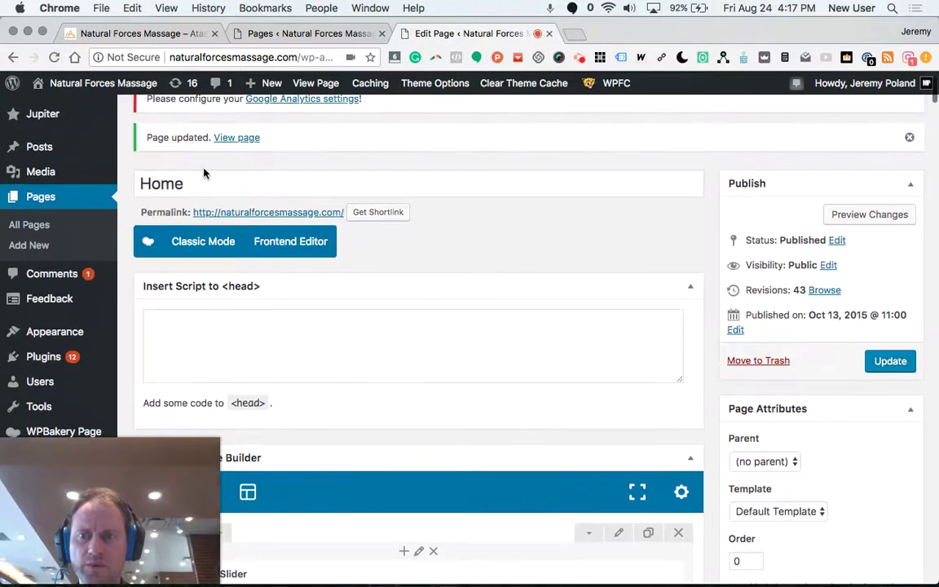